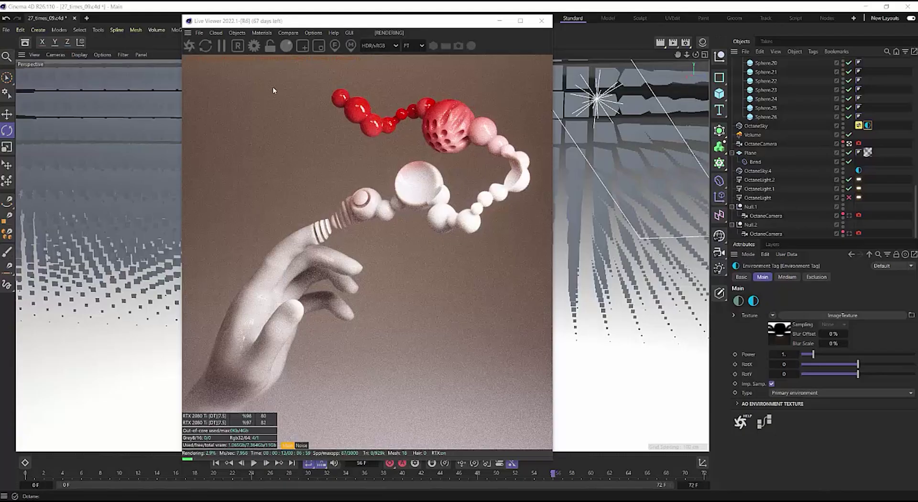
Step: Examine the Live Viewer's update check options, including the Camera entry
left_click(313, 33)
mouse_move(321, 46)
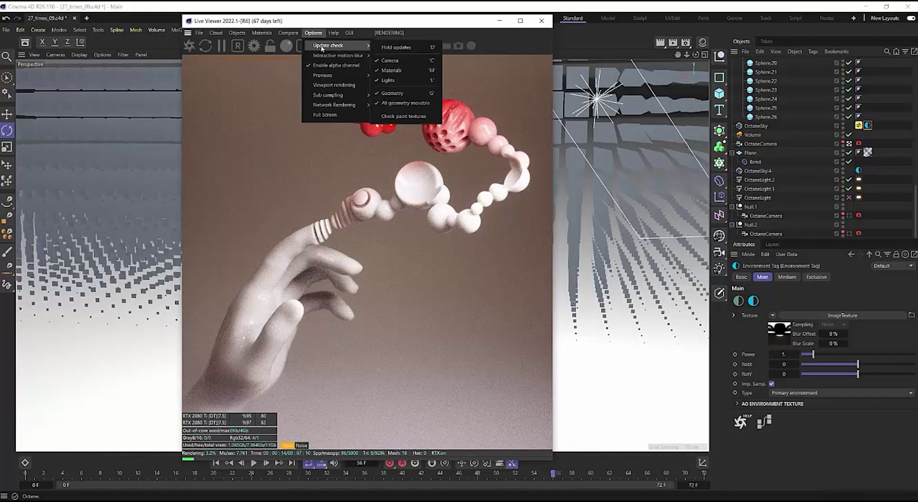
left_click(400, 65)
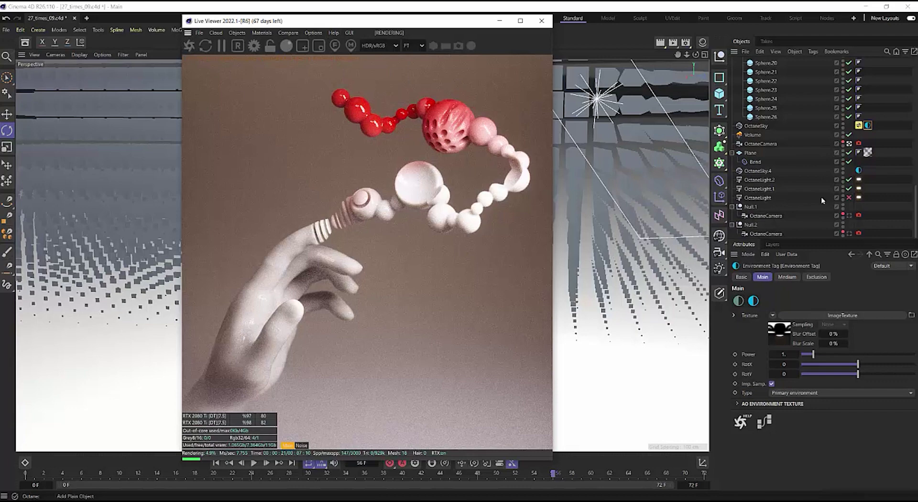
left_click(313, 33)
mouse_move(335, 45)
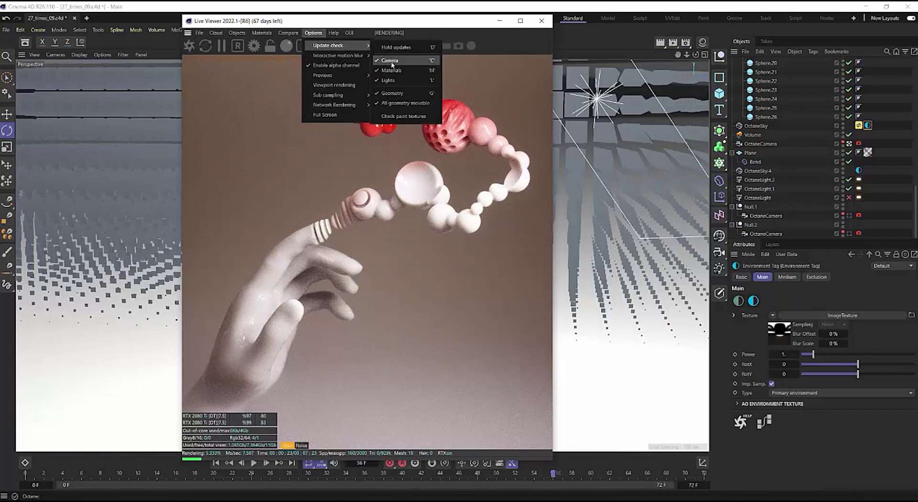
left_click(393, 22)
Step: Leave the OctaneCamera view and move the Live Viewer window aside to uncover the perspective viewport
scroll(880, 167, "up", 7)
scroll(878, 171, "down", 7)
left_click(848, 144)
left_click(849, 146)
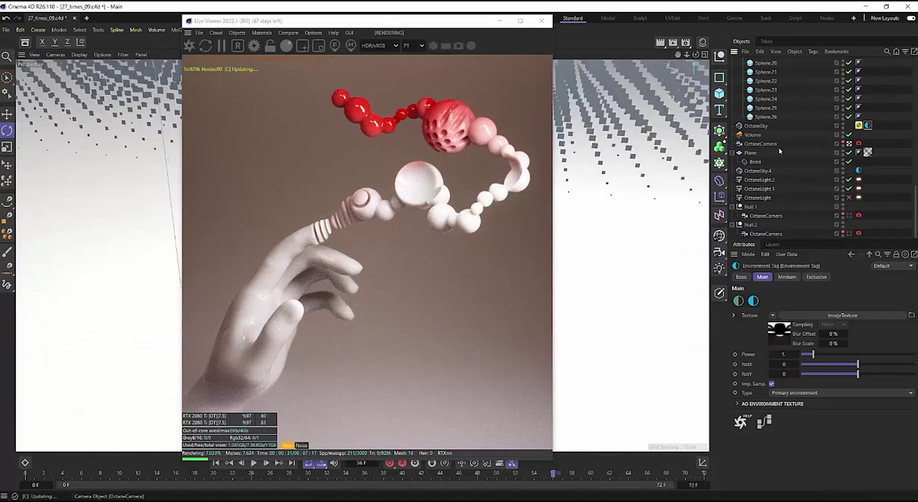
left_click_drag(290, 28, 457, 36)
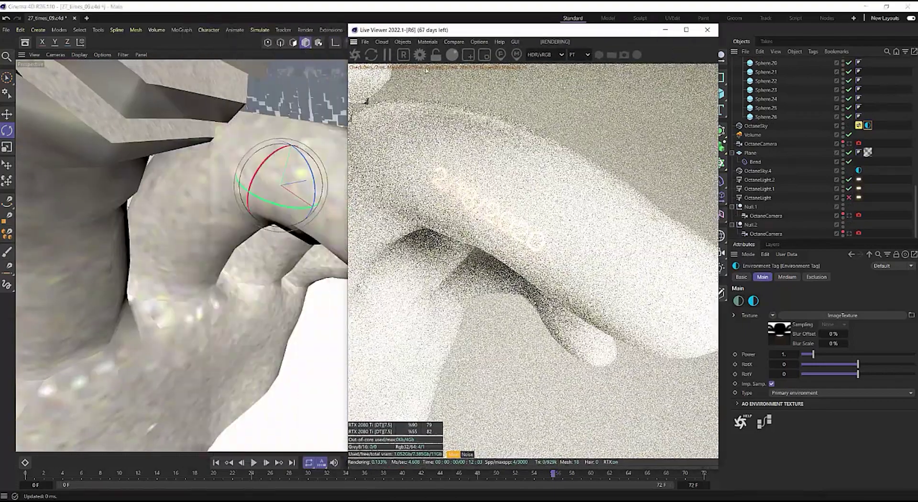
Step: Examine the hand, sphere chain and background from several free angles in the perspective viewport
right_click_drag(171, 203, 96, 203, "alt")
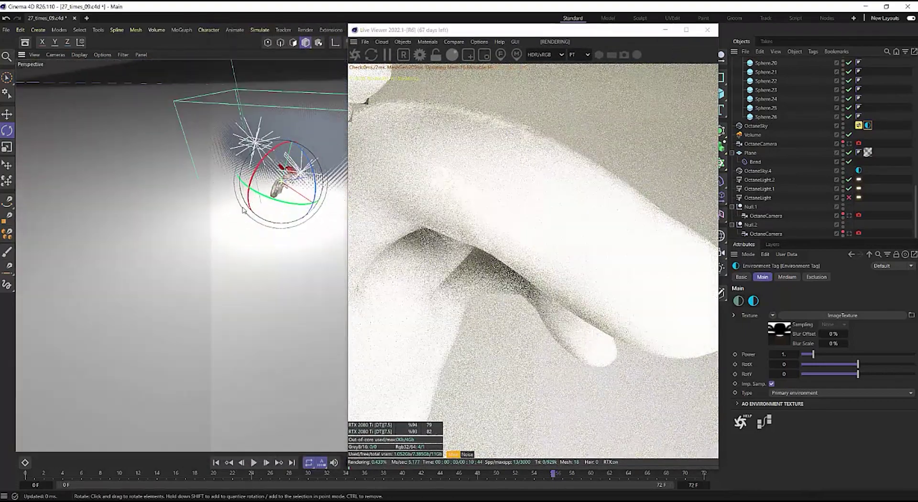
left_click_drag(286, 192, 258, 211, "alt")
middle_click_drag(258, 211, 225, 277, "alt")
right_click_drag(225, 277, 292, 275, "alt")
left_click_drag(249, 272, 306, 263, "alt")
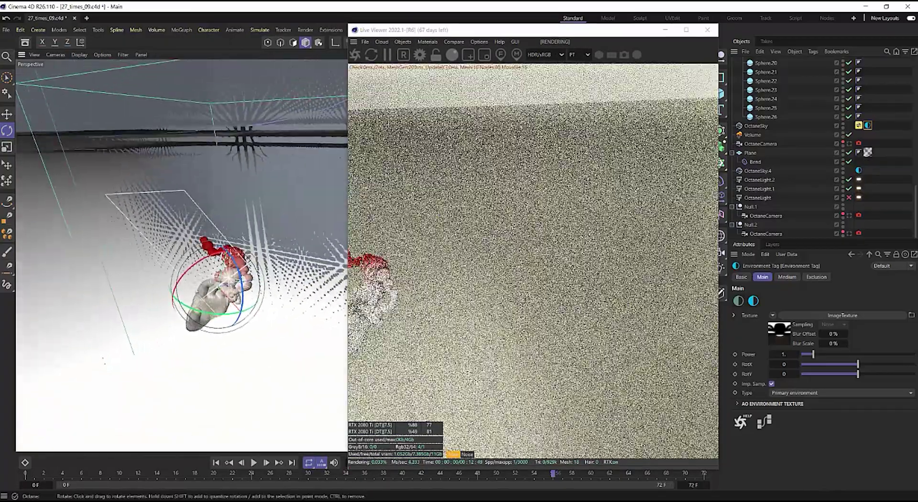
middle_click_drag(173, 294, 275, 268, "alt")
left_click_drag(275, 268, 313, 260, "alt")
middle_click_drag(313, 260, 236, 287, "alt")
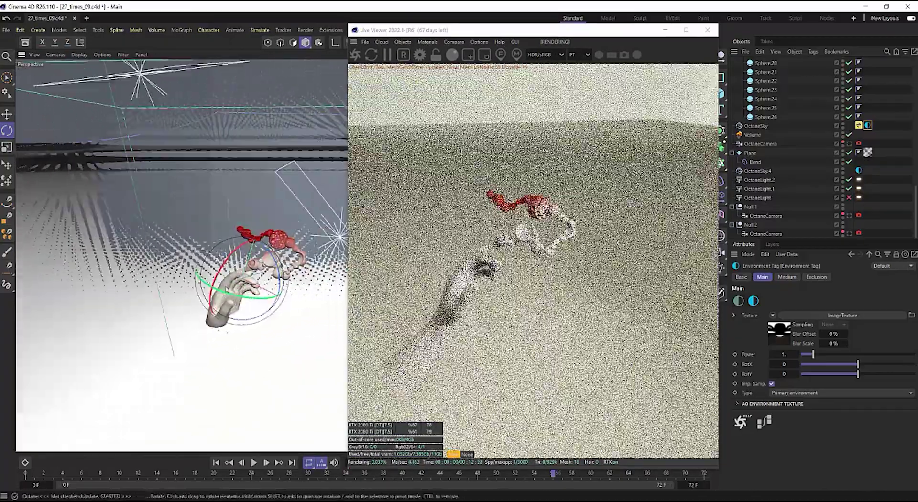
left_click_drag(236, 288, 254, 281, "alt")
middle_click_drag(254, 281, 299, 276, "alt")
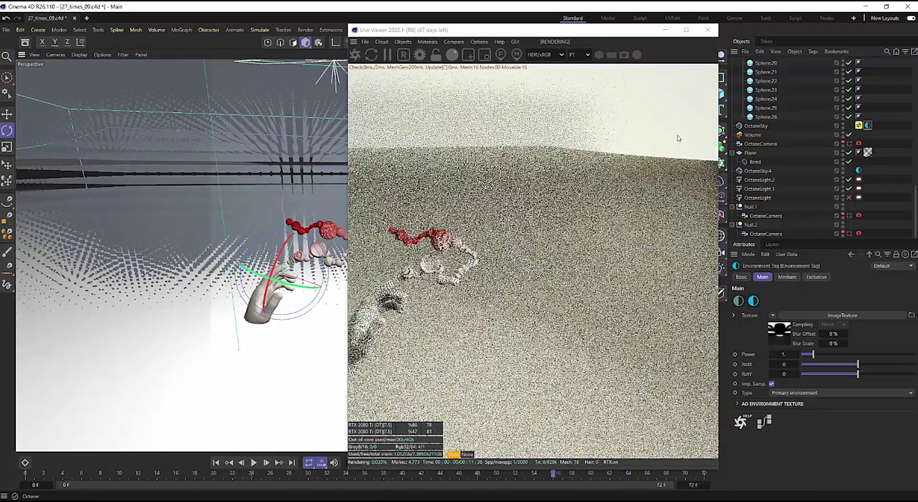
Step: Return the viewport to the OctaneCamera view and turn off Camera in the Live Viewer's update check
left_click(850, 144)
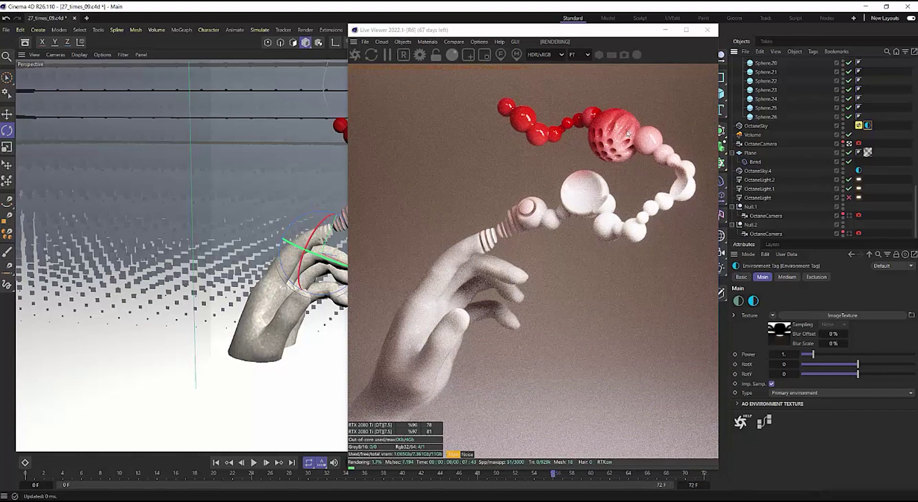
left_click(479, 42)
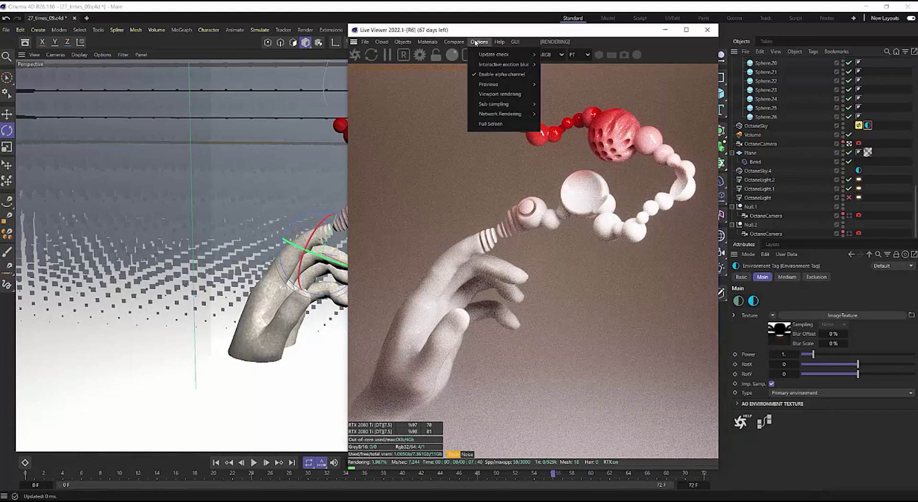
mouse_move(492, 56)
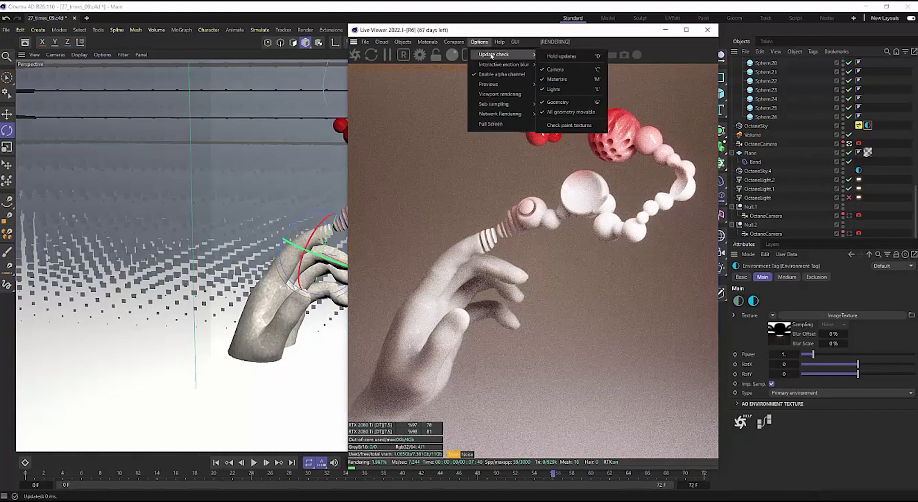
left_click(561, 71)
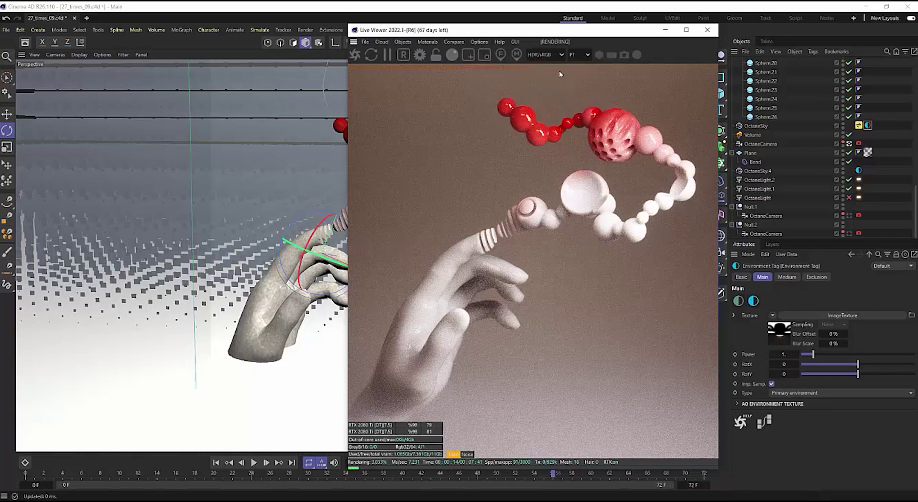
Step: Leave the OctaneCamera view for a free close-up of the hand and spheres, and open OctaneLight.2's light settings
left_click(849, 144)
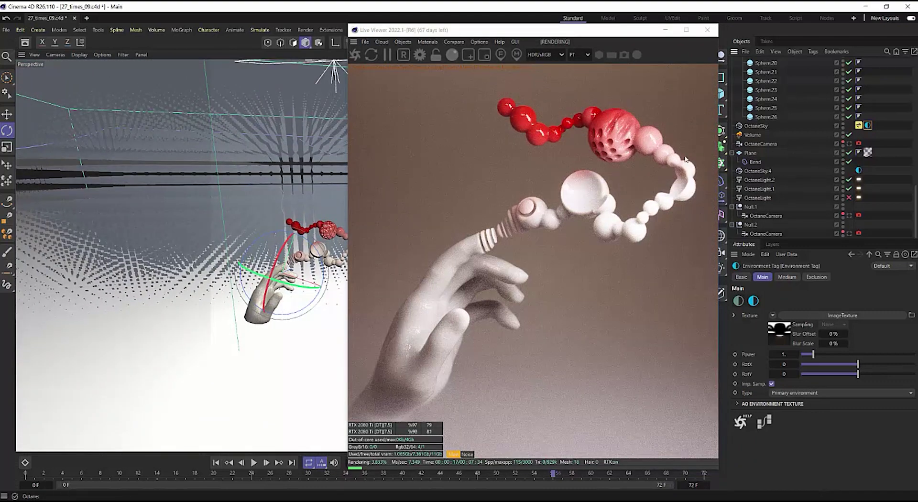
scroll(290, 272, "up", 6)
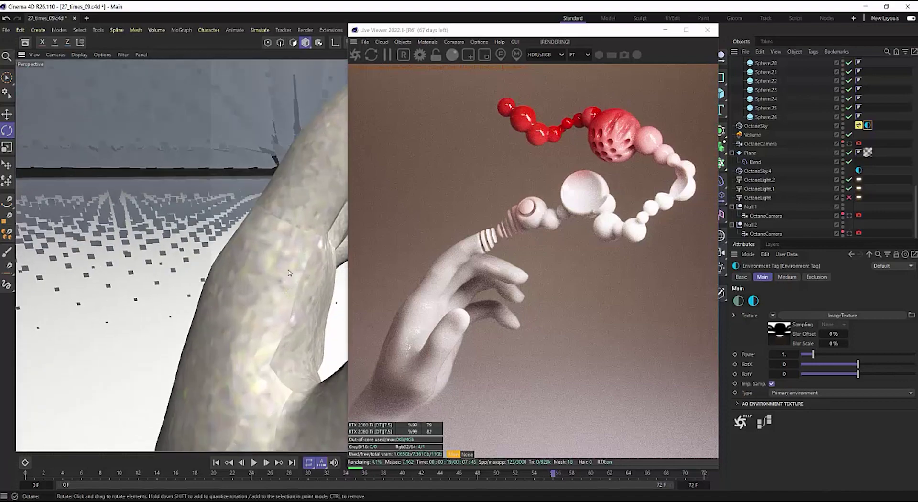
scroll(289, 273, "down", 10)
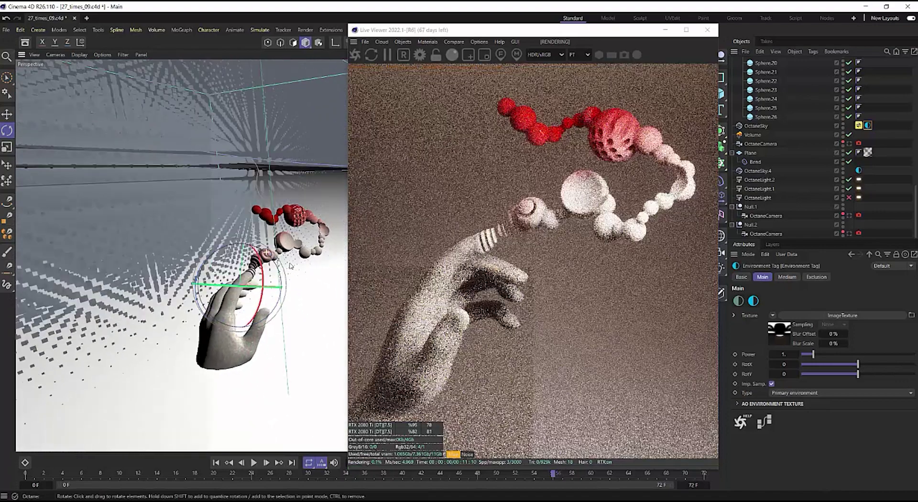
scroll(267, 253, "up", 8)
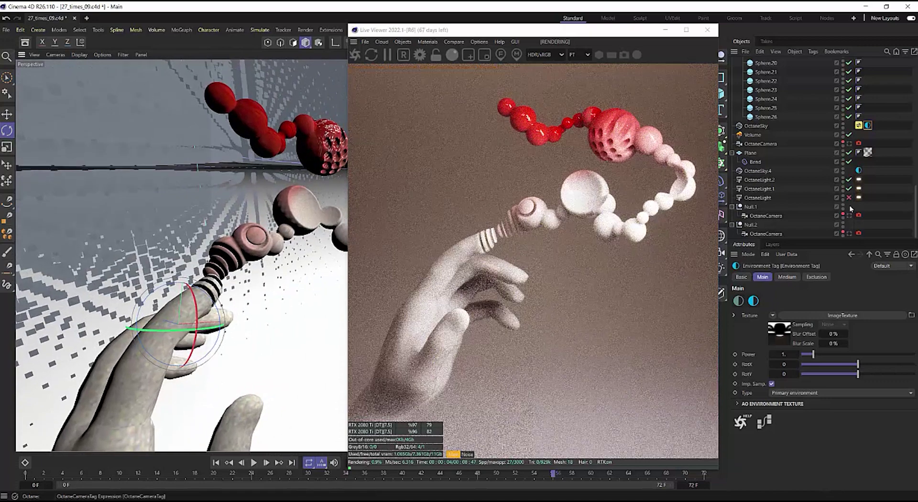
left_click(859, 180)
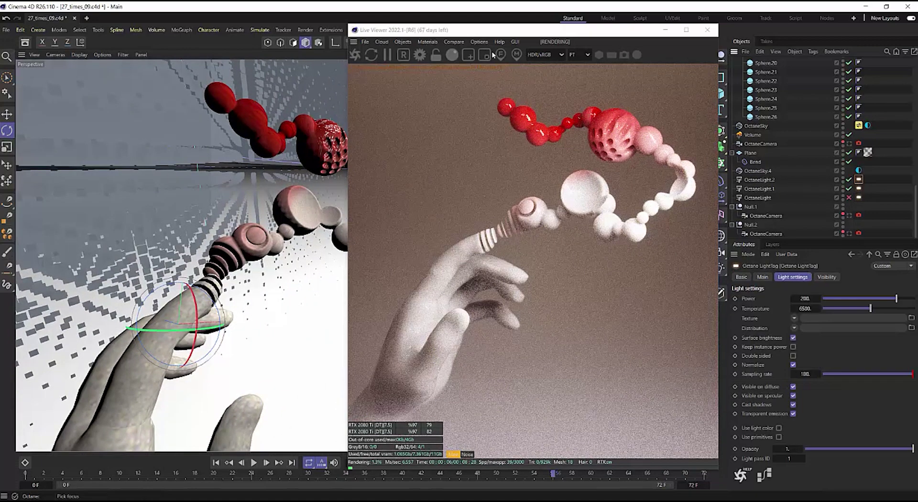
Step: Copy the Sphere inside the Volume Builder and paste the copy into the scene at the top of the object list
left_click_drag(470, 37, 340, 55)
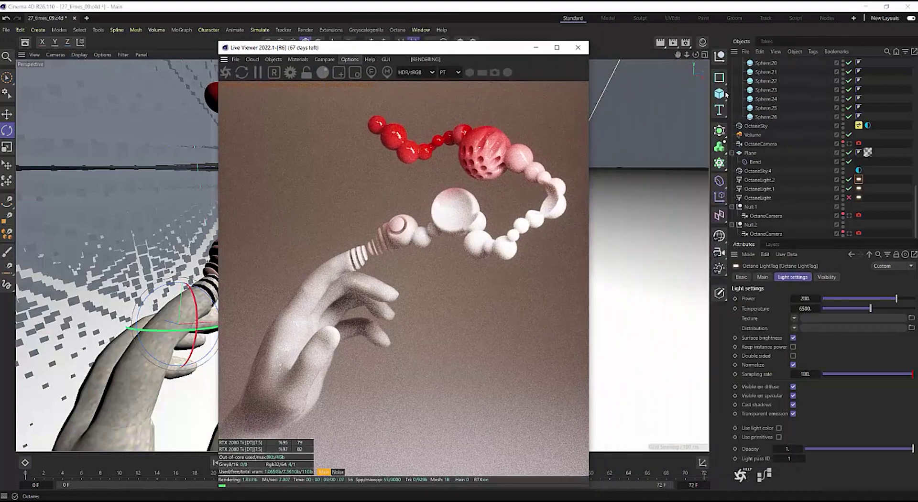
left_click_drag(720, 93, 883, 98)
scroll(884, 99, "up", 10)
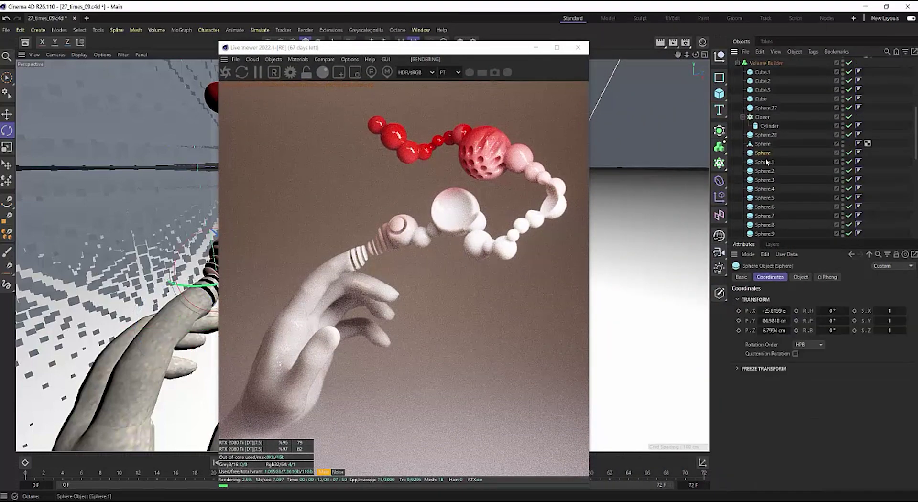
key("ctrl+c")
key("ctrl+v")
scroll(766, 162, "up", 7)
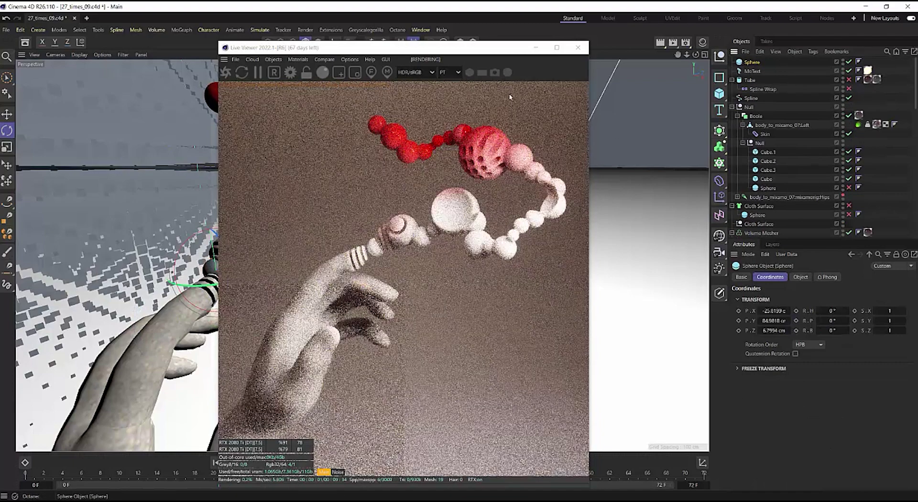
Step: Move the pasted sphere from the fingertip up to just above the red end of the sphere chain
left_click_drag(348, 49, 494, 34)
key("space")
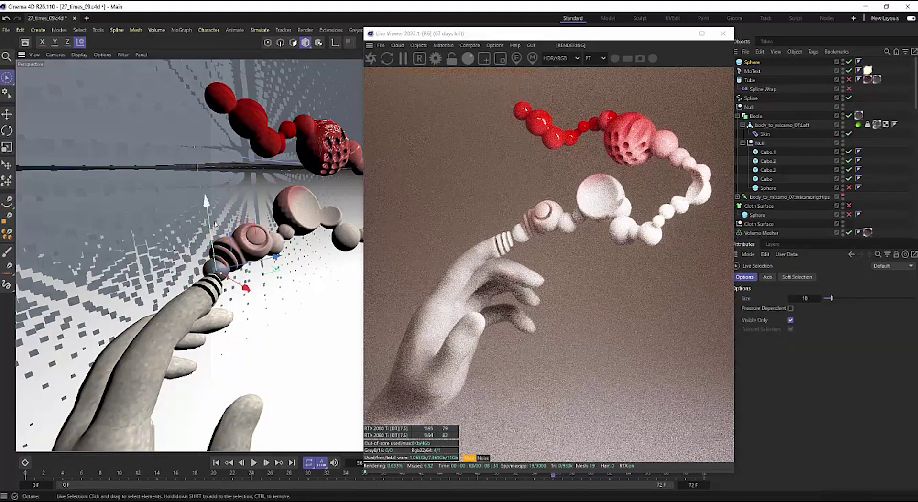
left_click_drag(209, 200, 206, 139)
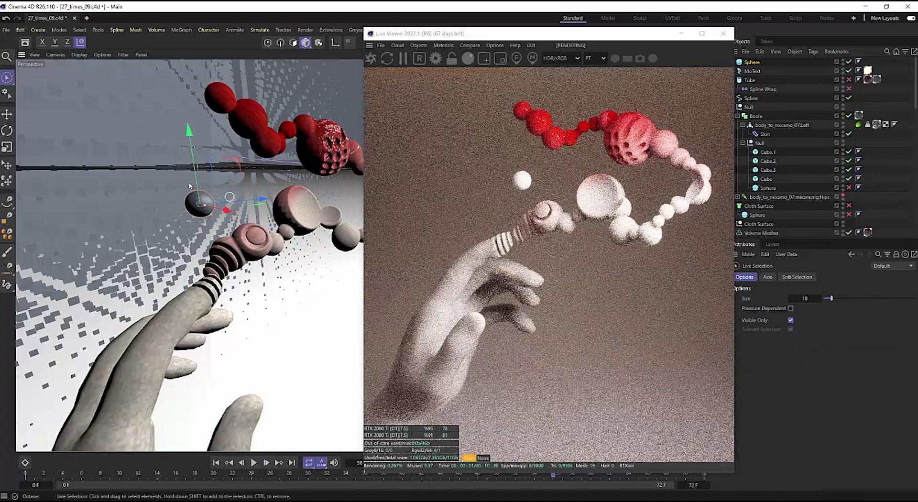
left_click_drag(264, 199, 257, 200)
left_click_drag(192, 160, 182, 90)
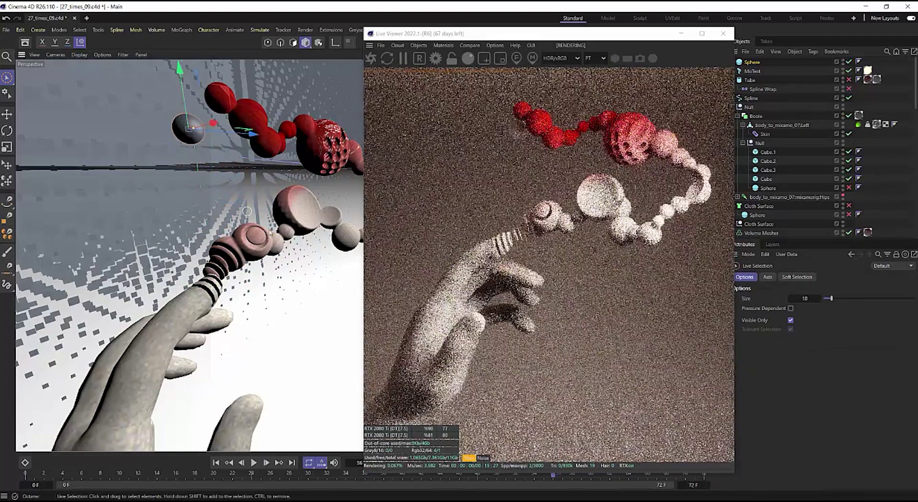
mouse_move(255, 199)
left_mouse_down("alt")
mouse_move(46, 281)
mouse_move(268, 201)
left_mouse_up("alt")
left_click_drag(315, 185, 289, 175, "alt")
left_click_drag(223, 160, 218, 109)
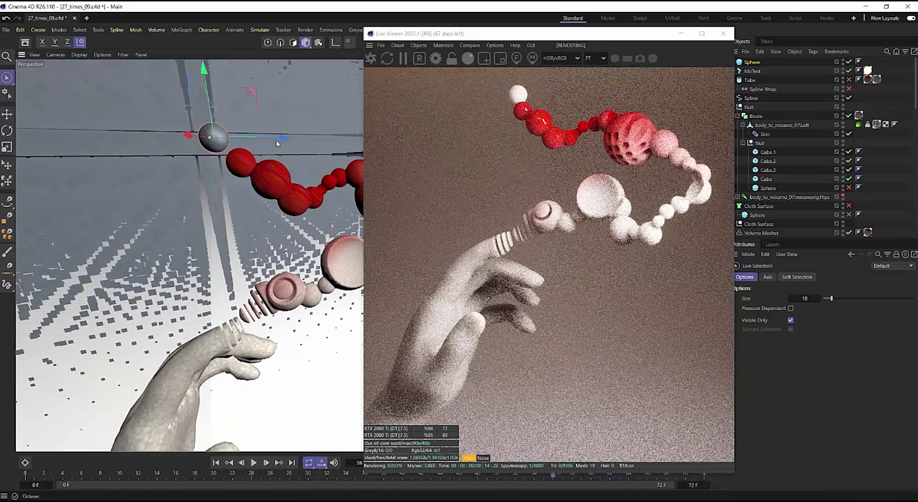
left_click_drag(211, 102, 210, 98)
Step: Look through the OctaneCamera again and show its tag's Camera Imager settings after viewing the post processing settings
left_click_drag(560, 33, 426, 27)
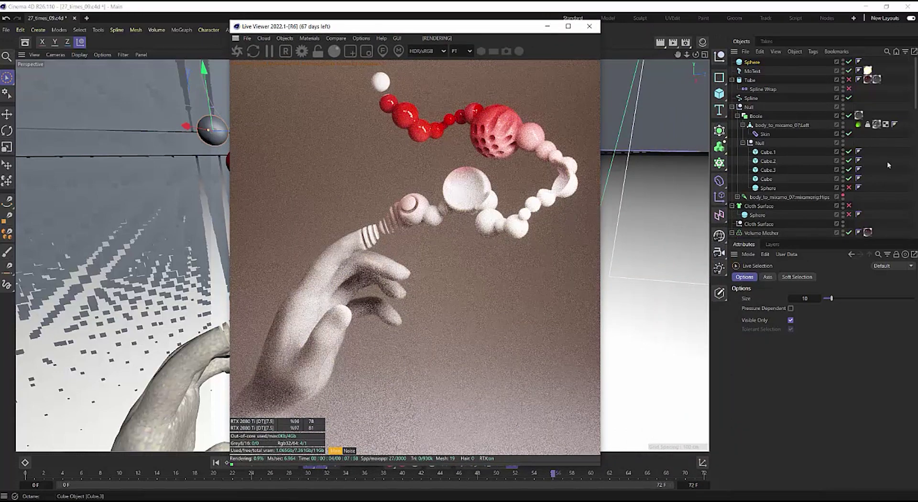
scroll(897, 175, "down", 5)
scroll(894, 189, "up", 5)
scroll(885, 187, "down", 10)
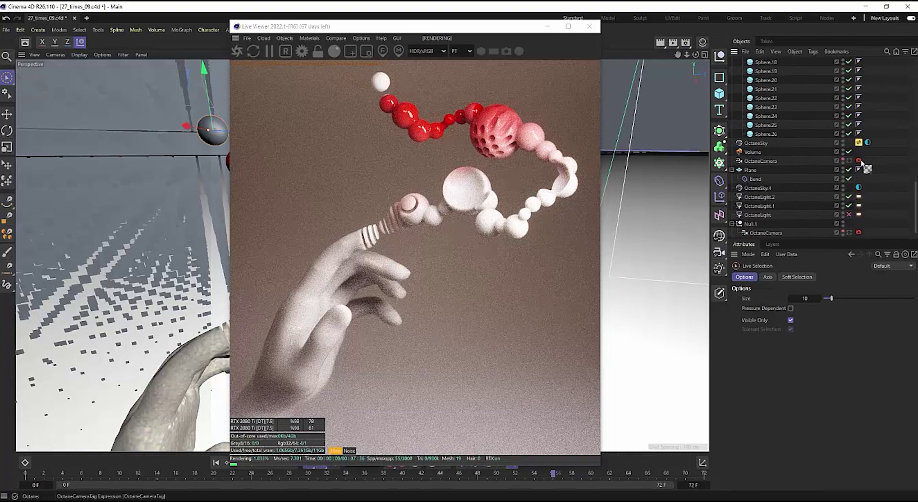
left_click(858, 161)
left_click(849, 161)
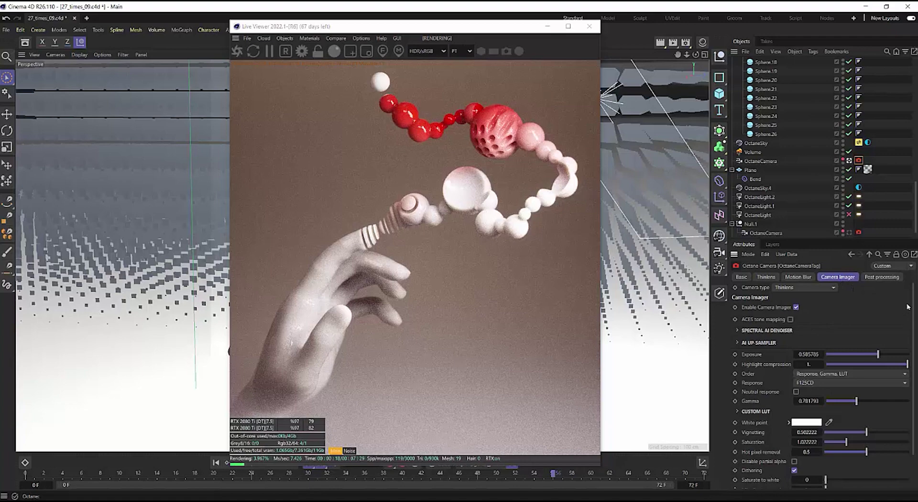
left_click(873, 279)
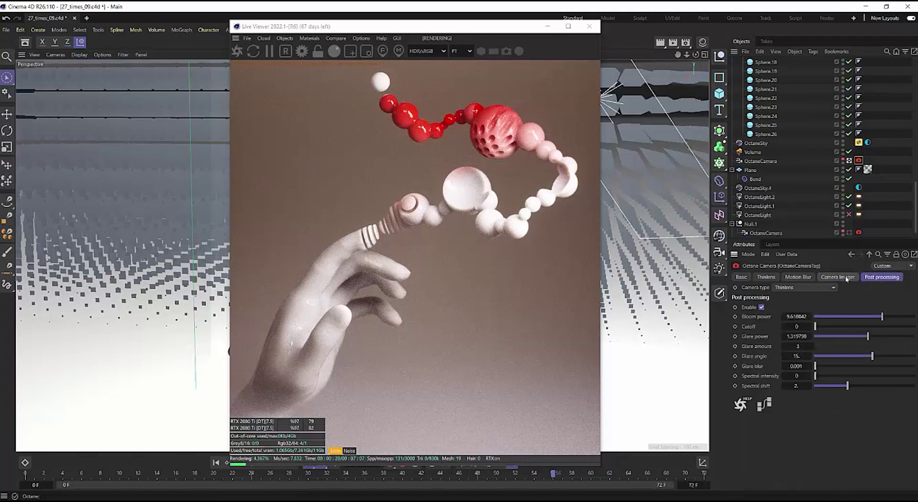
left_click(847, 278)
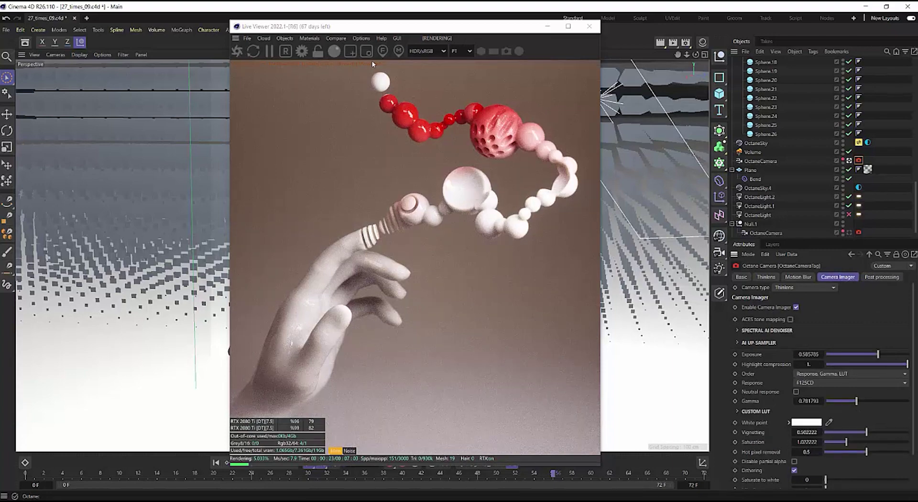
Step: Turn Camera back on in the Live Viewer's update check and set the camera imager exposure to 0.64475
left_click(336, 38)
mouse_move(367, 52)
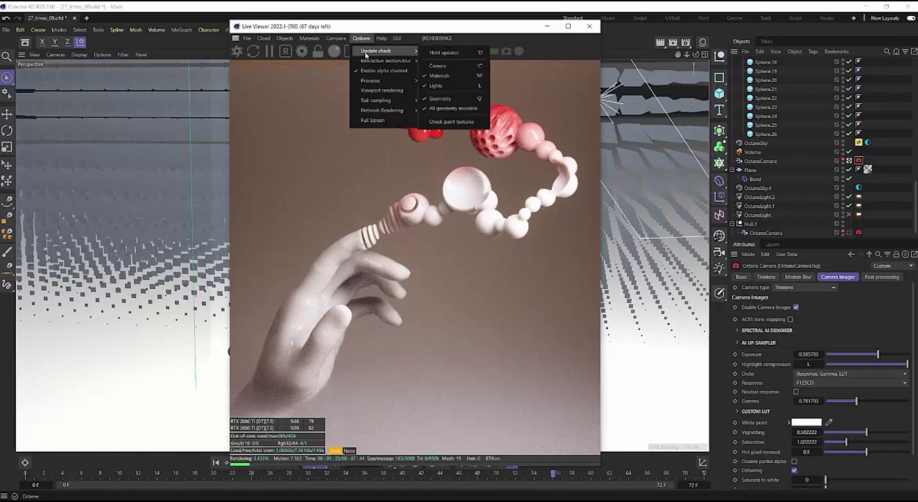
left_click(439, 66)
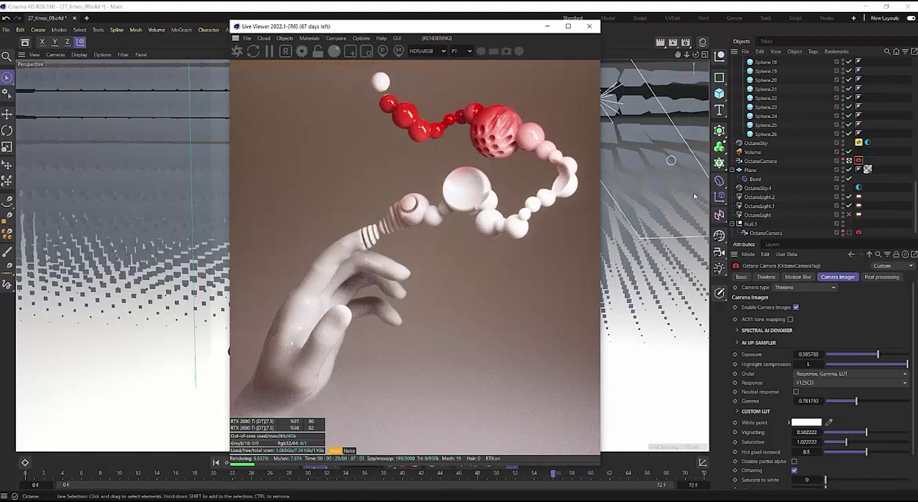
mouse_move(878, 354)
left_mouse_down()
mouse_move(852, 356)
mouse_move(890, 360)
mouse_move(871, 360)
mouse_move(878, 357)
left_mouse_up()
Step: Turn off Camera in the Live Viewer's update check and raise the camera imager exposure to 0.767328
left_click(362, 39)
mouse_move(373, 53)
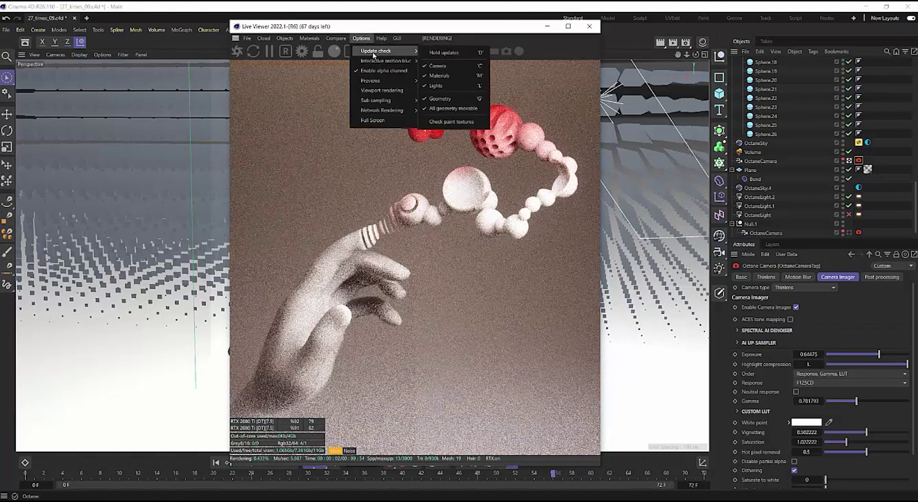
left_click(436, 67)
mouse_move(879, 354)
left_mouse_down()
mouse_move(862, 359)
mouse_move(881, 356)
left_mouse_up()
Step: Re-enable Camera in the Live Viewer's update check and adjust the camera imager exposure once more
left_click(361, 38)
mouse_move(384, 52)
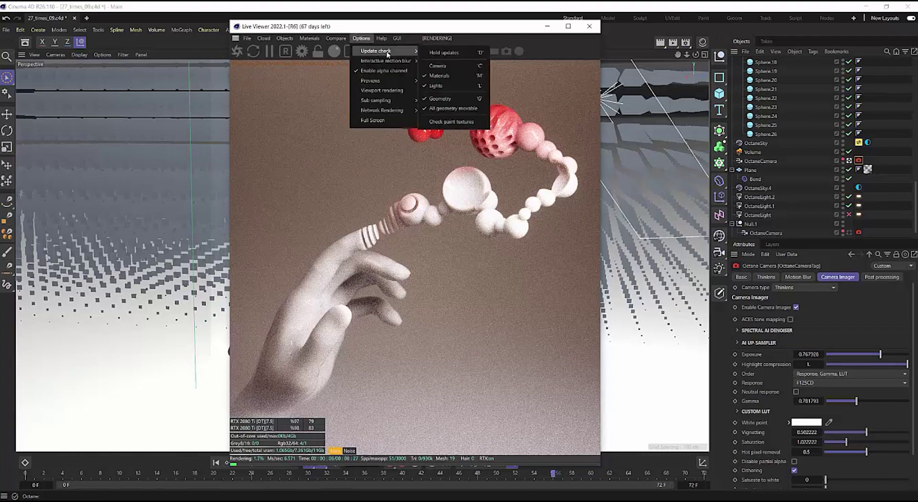
left_click(446, 68)
left_click_drag(878, 356, 881, 357)
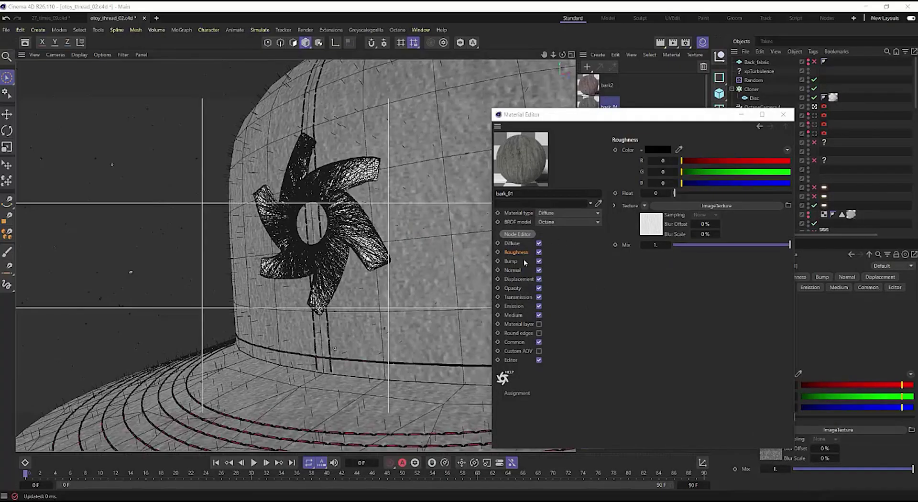
Step: Open bark_01 in the node editor and align its four ImageTexture nodes into a vertical column
left_click(528, 235)
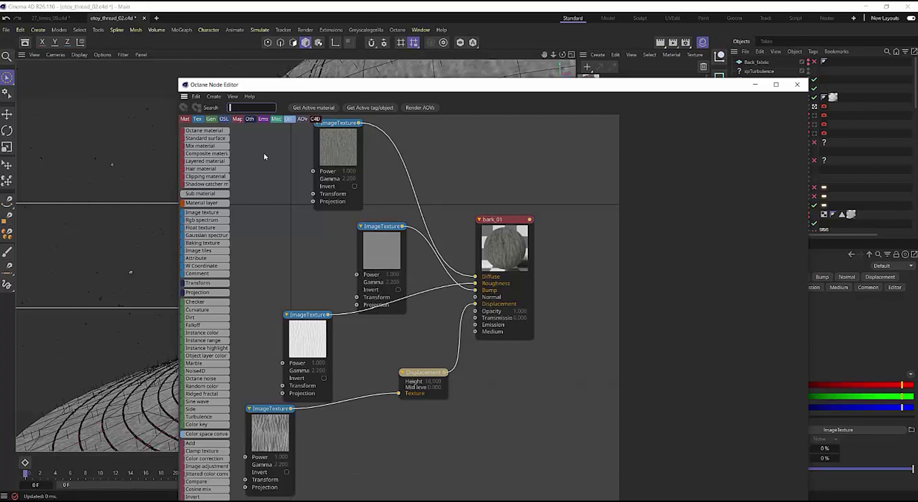
left_click_drag(265, 156, 376, 476)
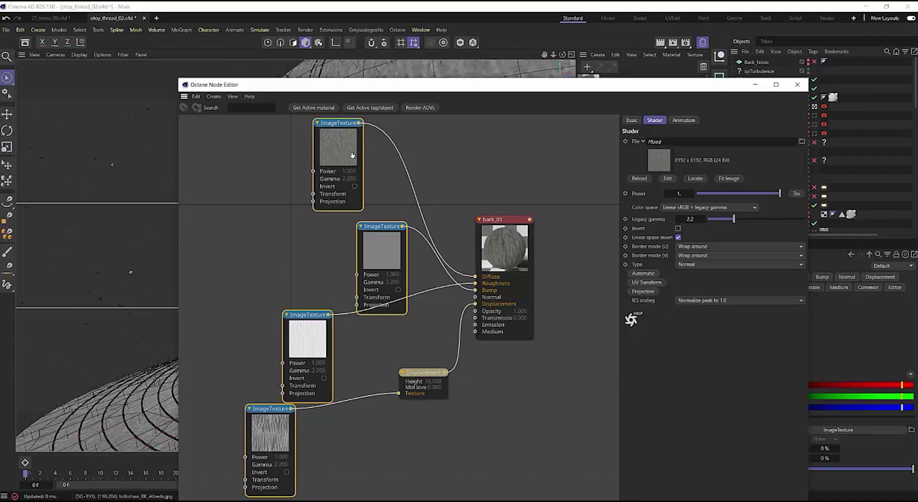
left_click_drag(257, 156, 380, 464)
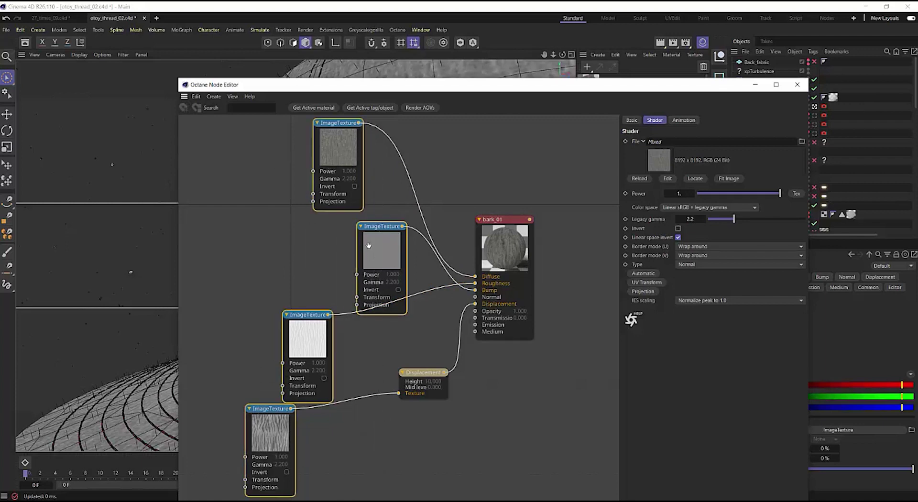
right_click(339, 158)
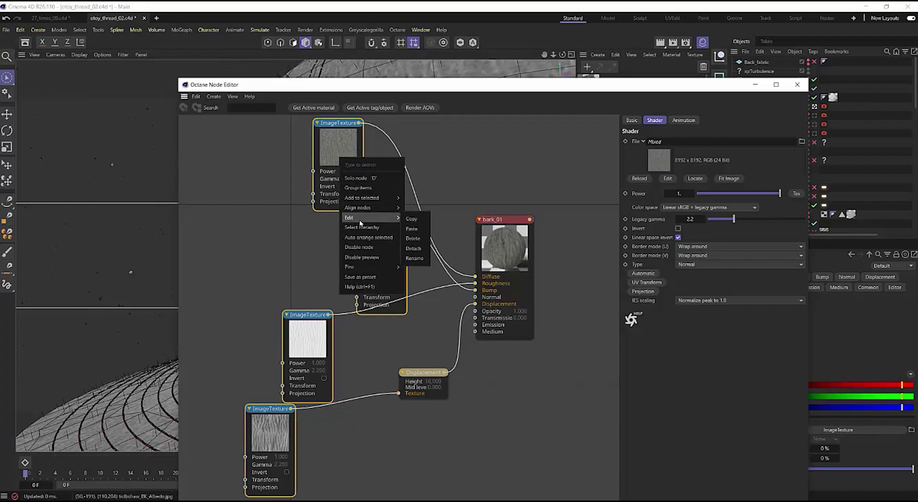
mouse_move(374, 209)
left_click(417, 209)
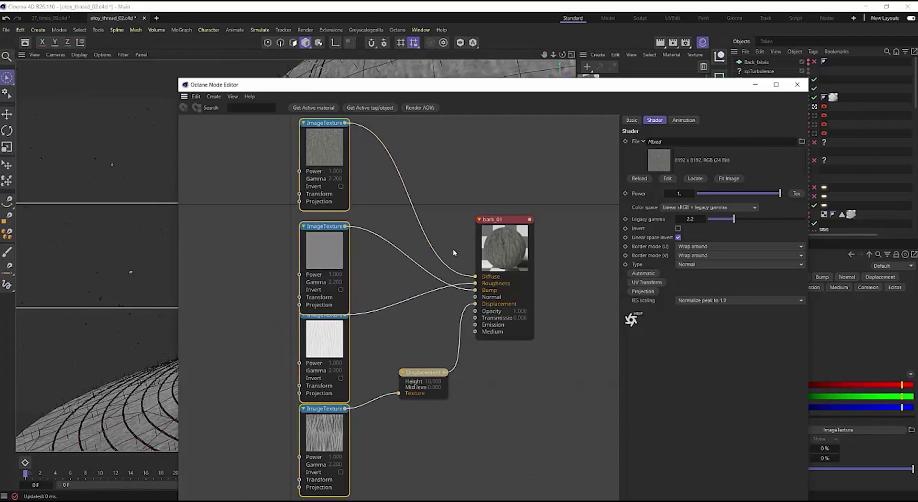
Step: Shift the aligned ImageTexture column slightly toward the bark_01 node and even out the spacing between its nodes
mouse_move(326, 236)
left_mouse_down()
mouse_move(346, 237)
mouse_move(259, 240)
mouse_move(305, 243)
mouse_move(342, 261)
mouse_move(342, 229)
left_mouse_up()
left_click(386, 258)
left_click(342, 229)
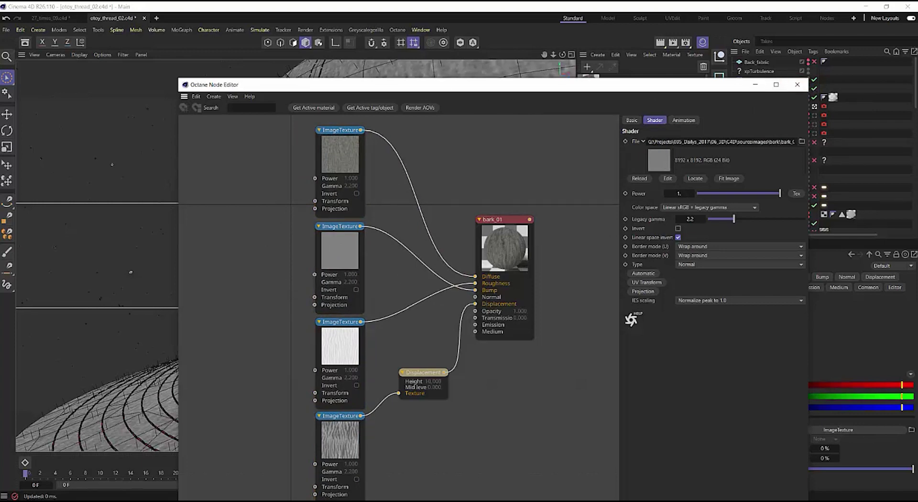
Step: Create an Octane mix material and assign bark_01 as Material1 and bark2 as Material2
left_click(592, 76)
left_click_drag(624, 84, 594, 113)
left_click(597, 92)
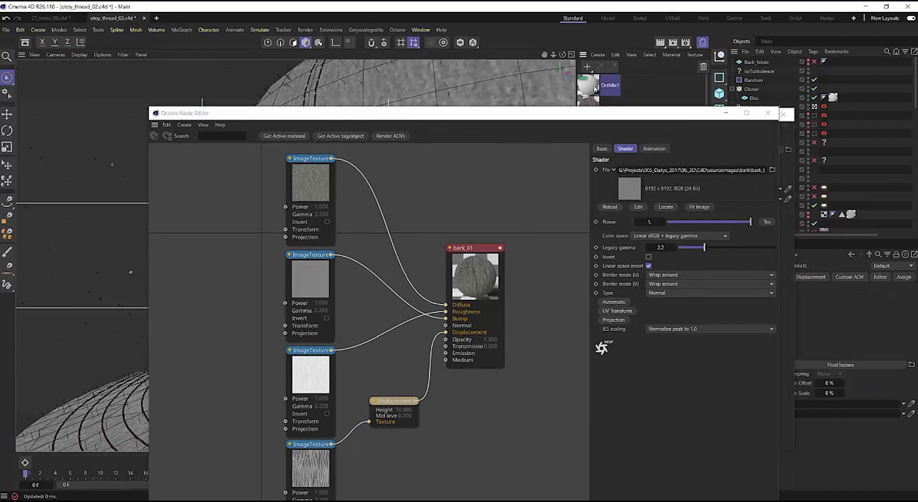
left_click(792, 166)
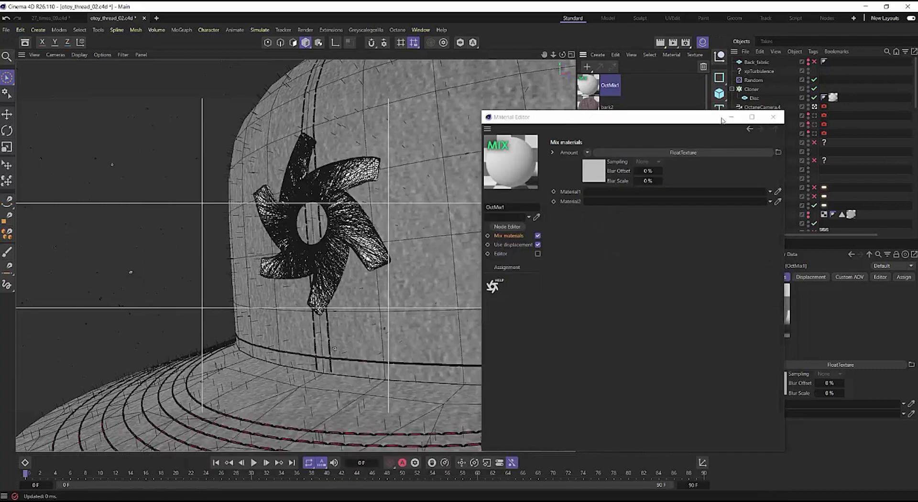
left_click_drag(619, 124, 364, 93)
left_click_drag(593, 131, 378, 167)
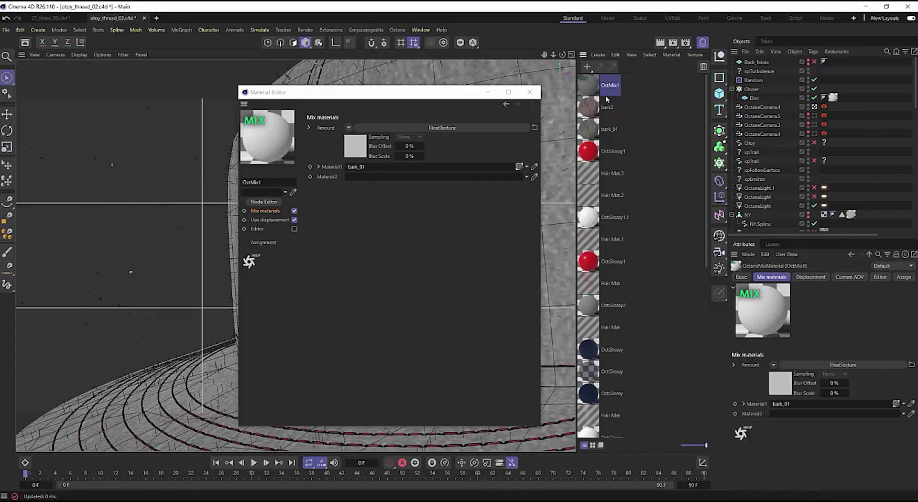
left_click_drag(550, 157, 393, 180)
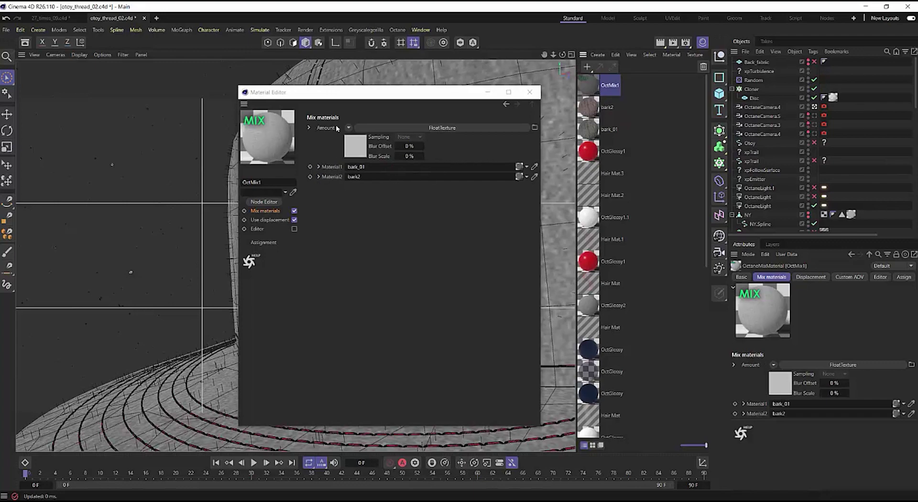
Step: View the mix material's node network, close it and open bark_01 in the node editor
left_click(264, 202)
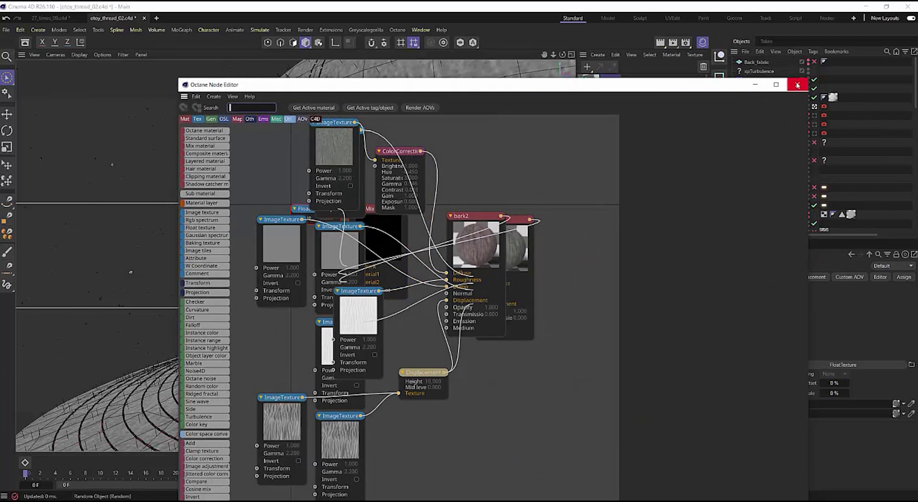
left_click(797, 84)
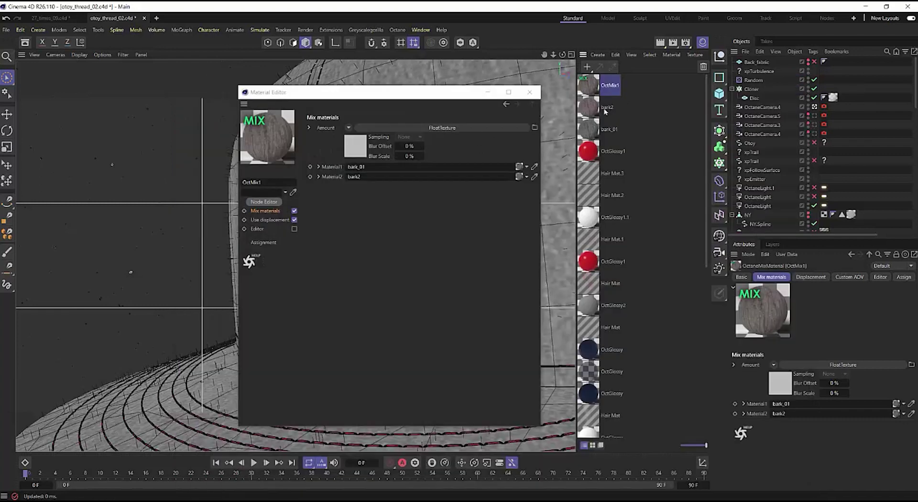
left_click(590, 128)
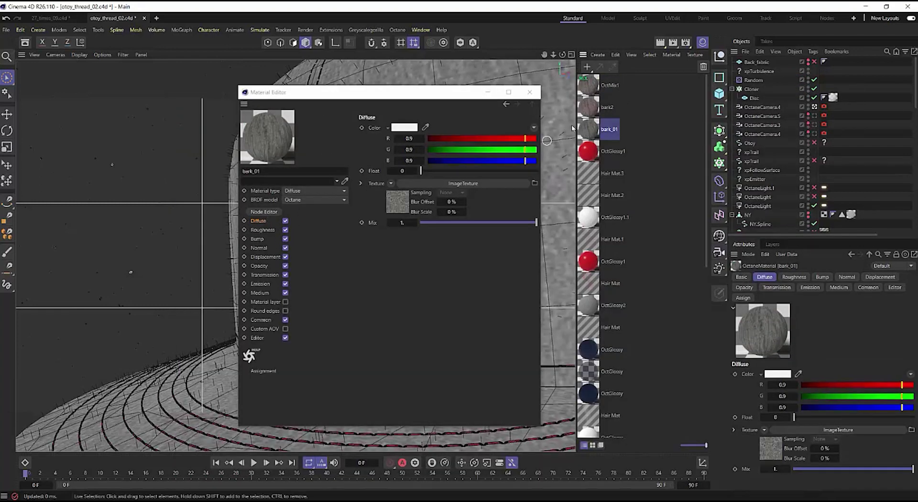
left_click(279, 212)
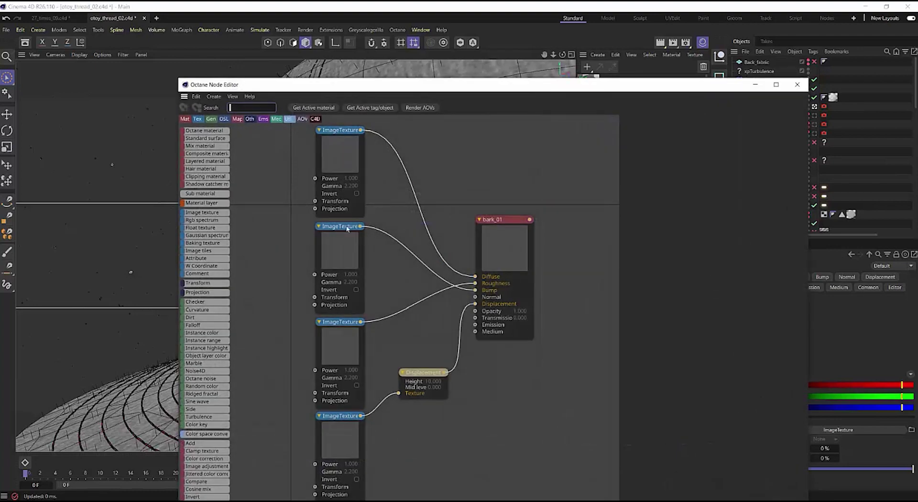
Step: Move the whole connected bark_01 network up and to the left in its node graph, and close the node editor
type("2")
left_click_drag(456, 269, 461, 248)
key("1")
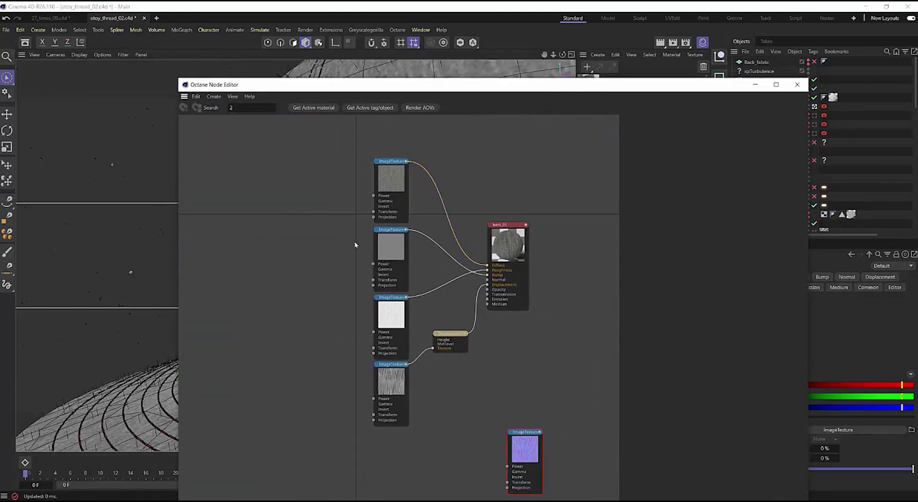
left_click_drag(352, 150, 550, 367)
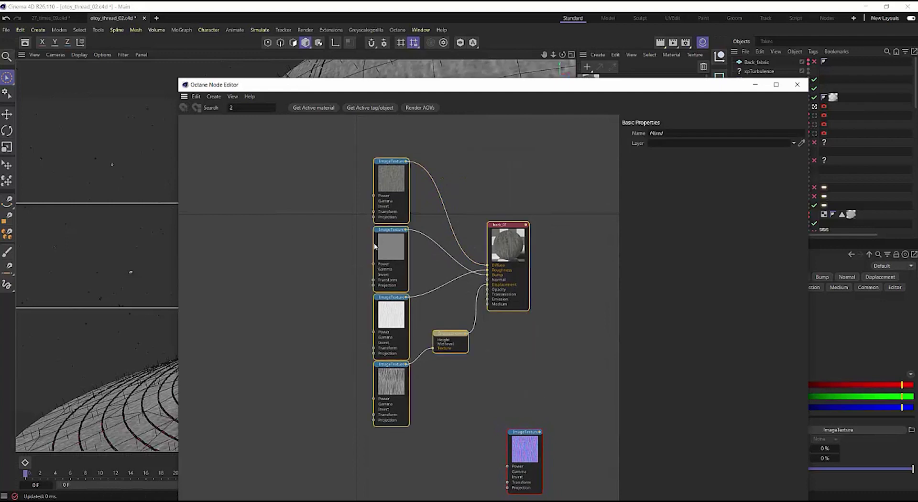
key("1")
left_click_drag(350, 211, 368, 259)
key("2")
key("1")
left_click_drag(350, 184, 514, 393)
left_click_drag(478, 269, 326, 110)
key("1")
left_click_drag(324, 194, 430, 328)
left_click_drag(434, 239, 421, 203)
key("1")
left_click_drag(416, 299, 393, 292)
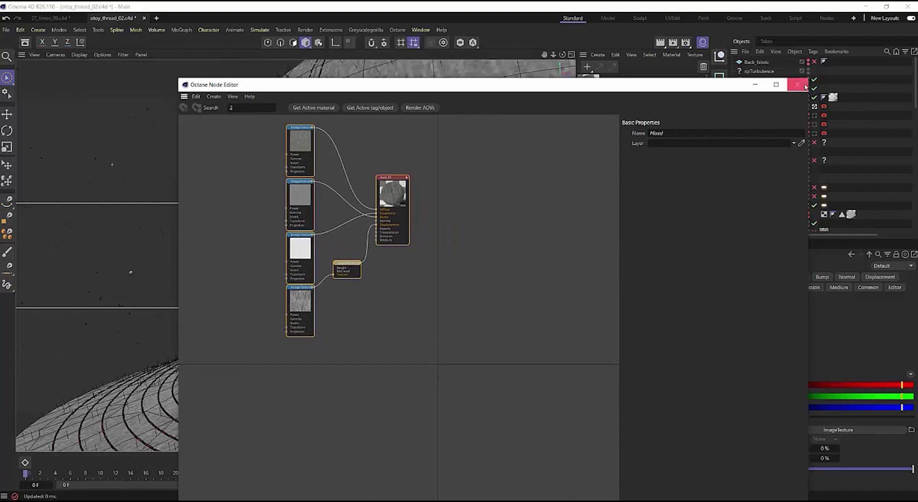
left_click(797, 84)
Step: Open bark2 in the node editor, move all its nodes down and to the left, and close the editor
left_click(595, 104)
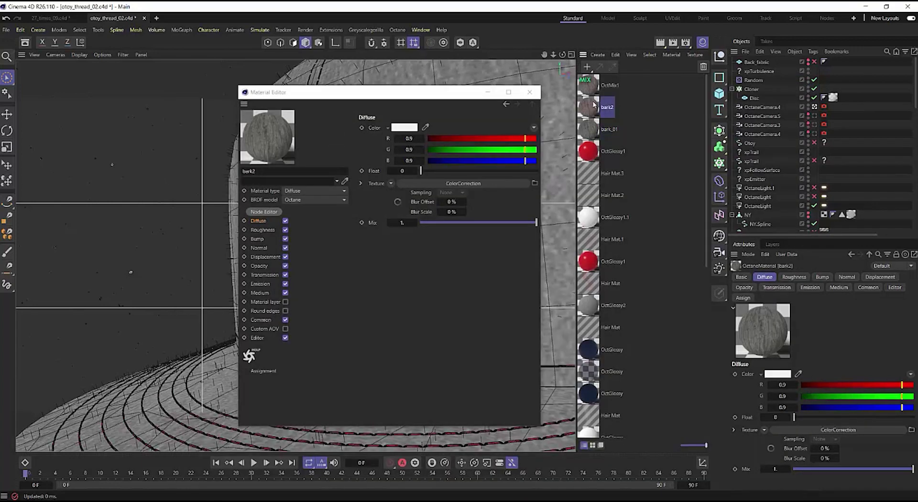
left_click(267, 213)
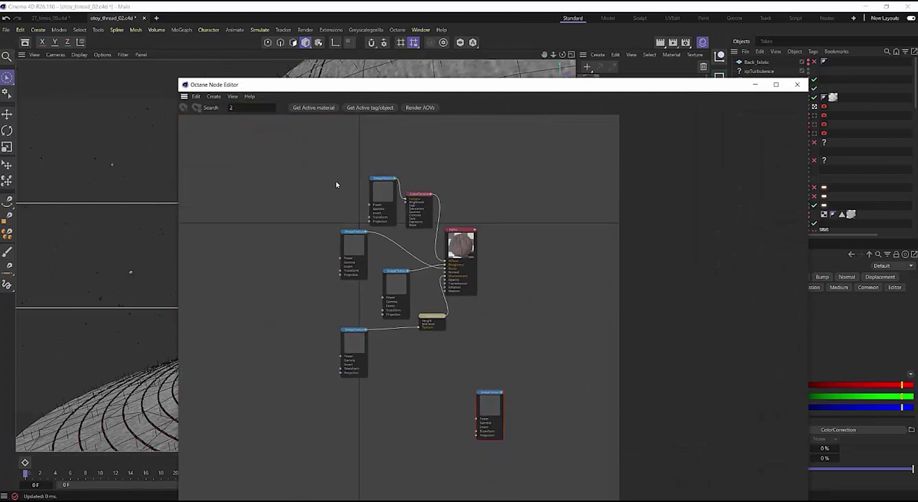
mouse_move(338, 170)
left_mouse_down()
mouse_move(463, 418)
mouse_move(484, 386)
mouse_move(488, 397)
left_mouse_up()
left_click_drag(459, 254, 285, 299)
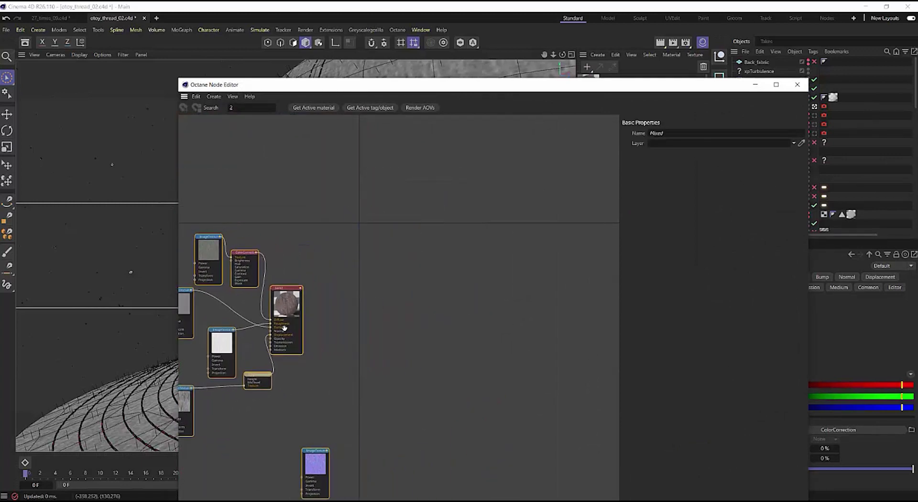
left_click(310, 356)
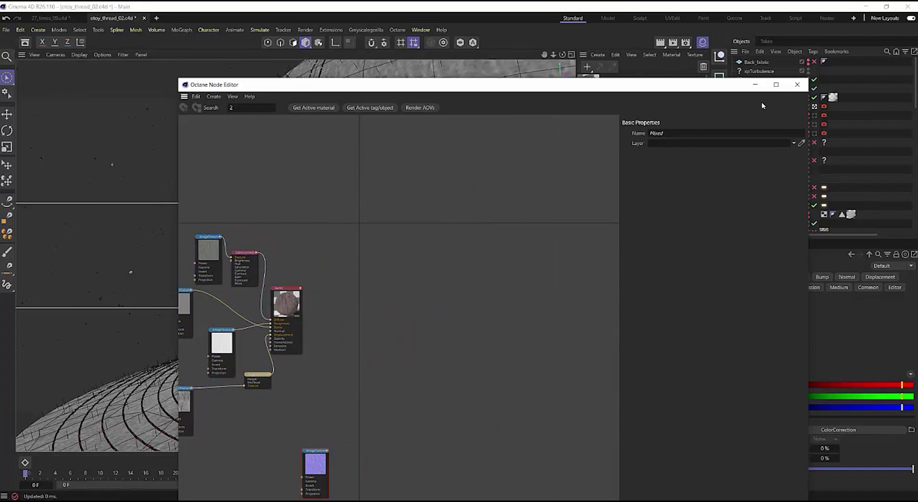
left_click(797, 84)
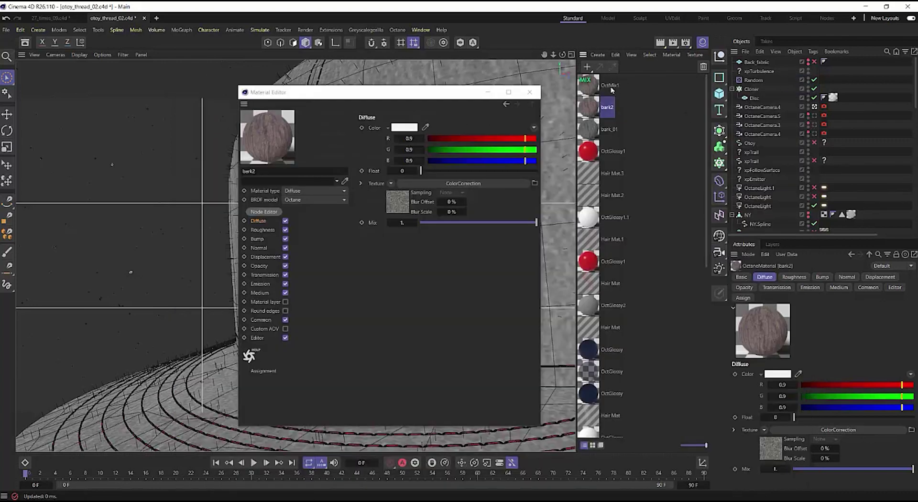
Step: Open OctMix1 in the node editor and nudge the bark_01 network slightly within the mix graph
left_click(603, 88)
left_click(264, 205)
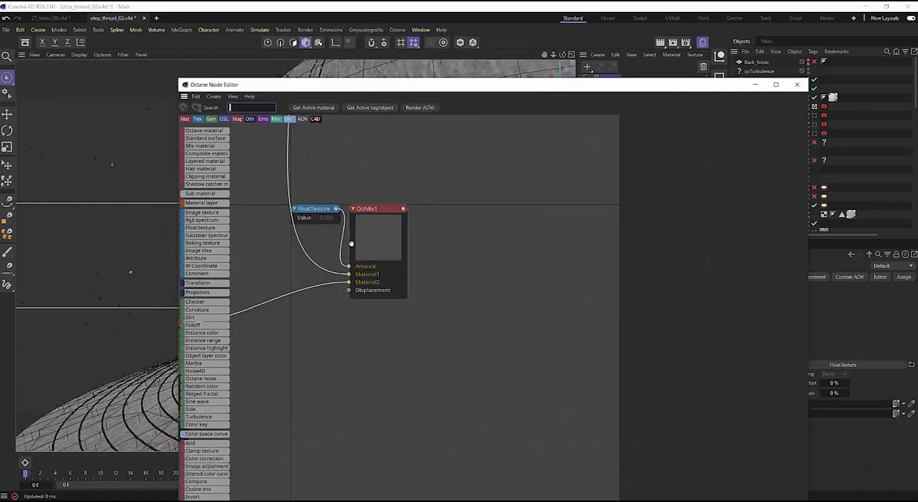
scroll(414, 297, "down", 6)
scroll(415, 297, "up", 5)
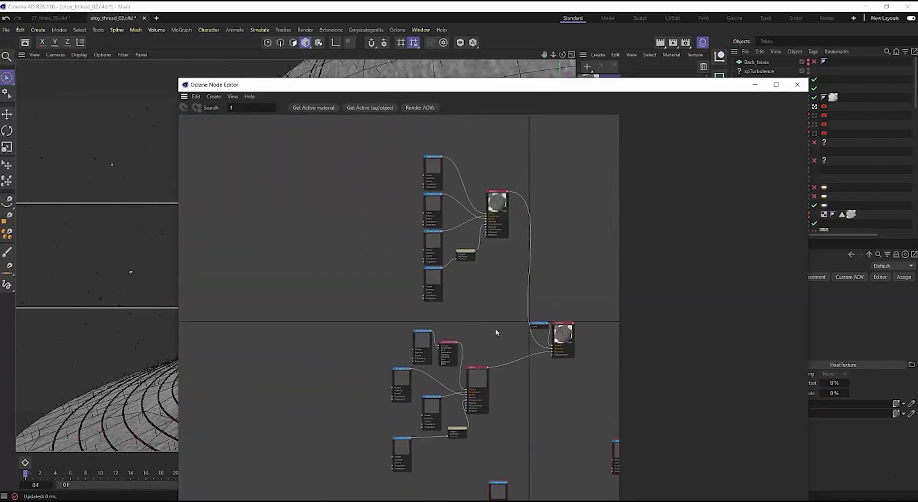
left_click_drag(406, 193, 500, 336)
left_click_drag(498, 249, 490, 254)
Step: Move the bark2 network up onto the bark_01 network in the OctMix1 graph and select the bark2 node
middle_click_drag(438, 358, 444, 260)
left_click_drag(384, 262, 501, 406)
left_click_drag(482, 311, 493, 138)
middle_click_drag(501, 252, 519, 370)
scroll(461, 272, "up", 6)
left_click(465, 246)
left_click_drag(581, 214, 568, 337)
scroll(529, 345, "down", 1)
scroll(454, 323, "down", 3)
left_click(511, 342)
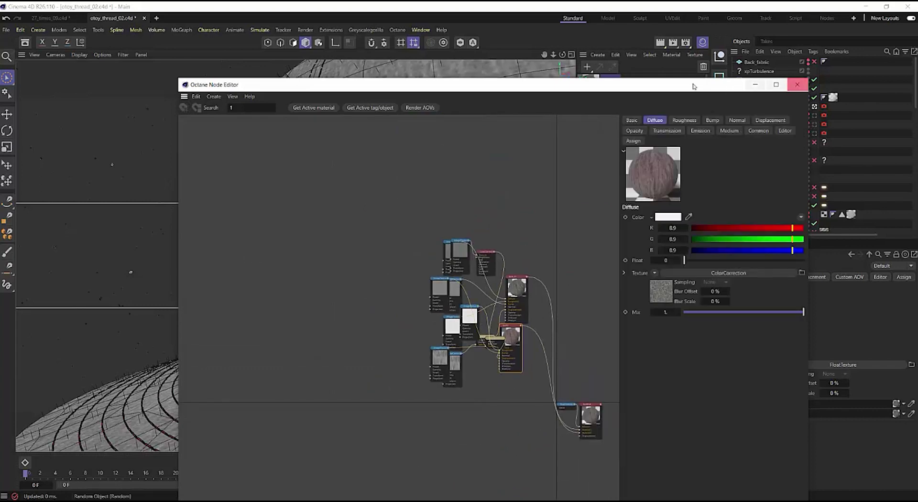
Step: Open bark2's own node graph and move its whole network downward
left_click_drag(669, 84, 390, 64)
left_click(606, 107)
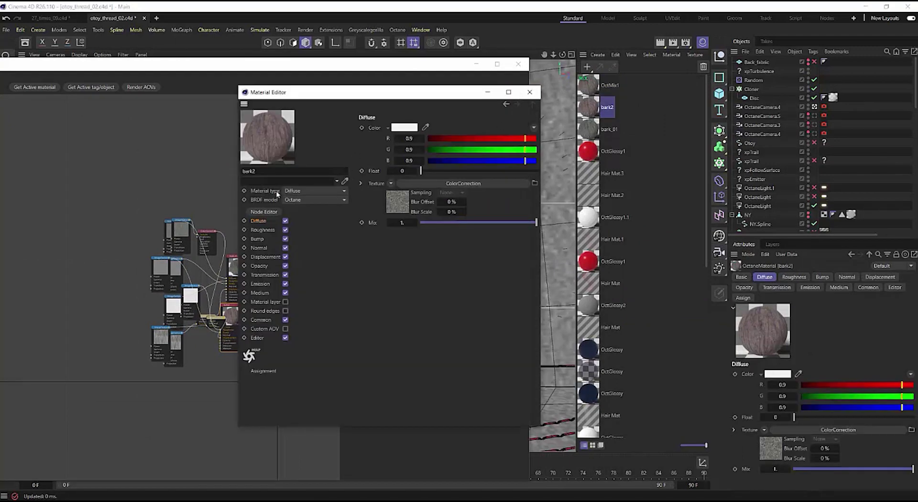
left_click(262, 212)
left_click_drag(204, 64, 457, 43)
left_click_drag(349, 186, 511, 366)
left_click_drag(491, 298, 489, 464)
Step: Reopen the OctMix1 graph and examine how the bark_01 and bark2 networks are laid out
left_click_drag(629, 44, 470, 71)
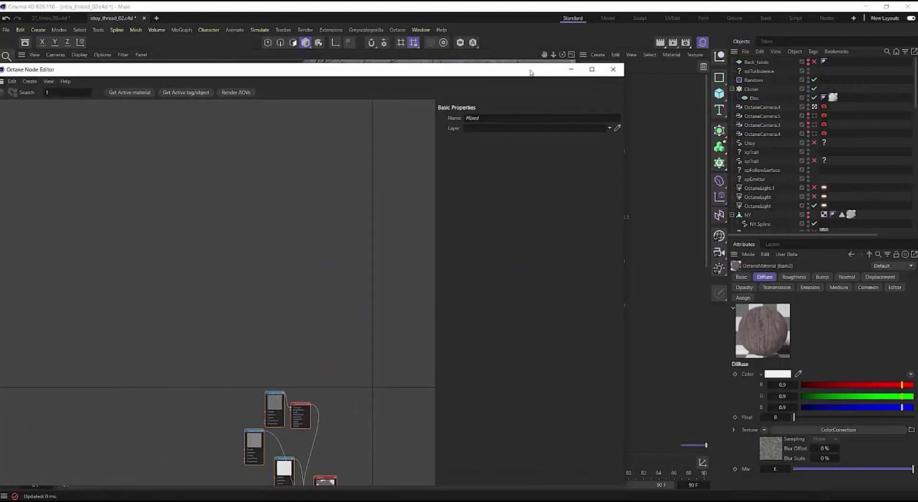
left_click_drag(530, 72, 447, 63)
left_click(610, 85)
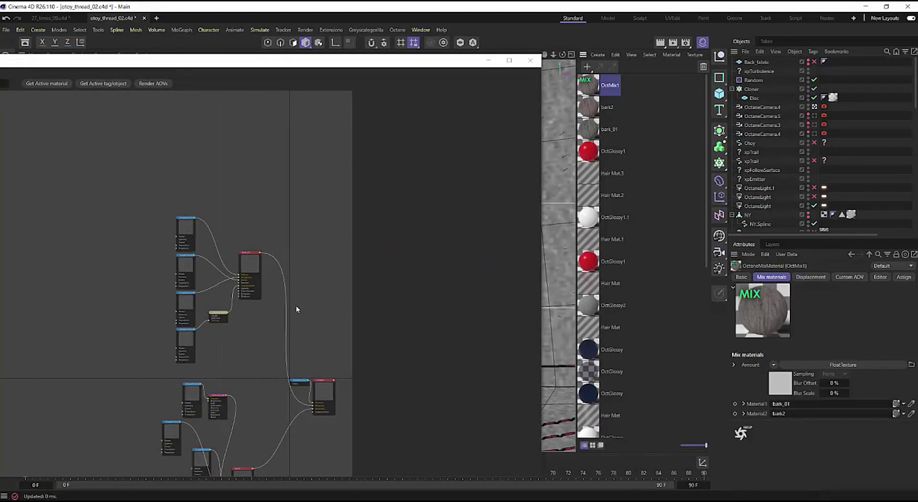
middle_click_drag(243, 409, 245, 304)
scroll(244, 303, "up", 2)
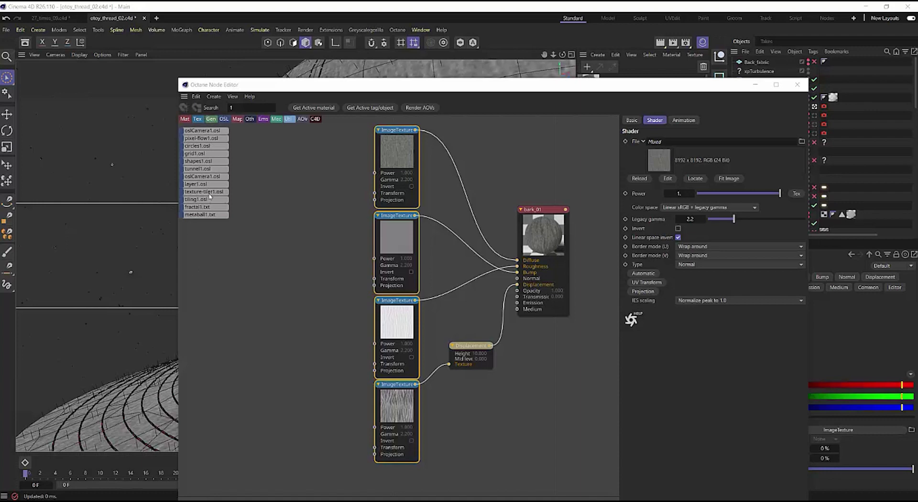
Step: Clear the node search and add a Transform node connected to the Transform inputs of bark_01's upper two ImageTexture nodes
left_click(254, 108)
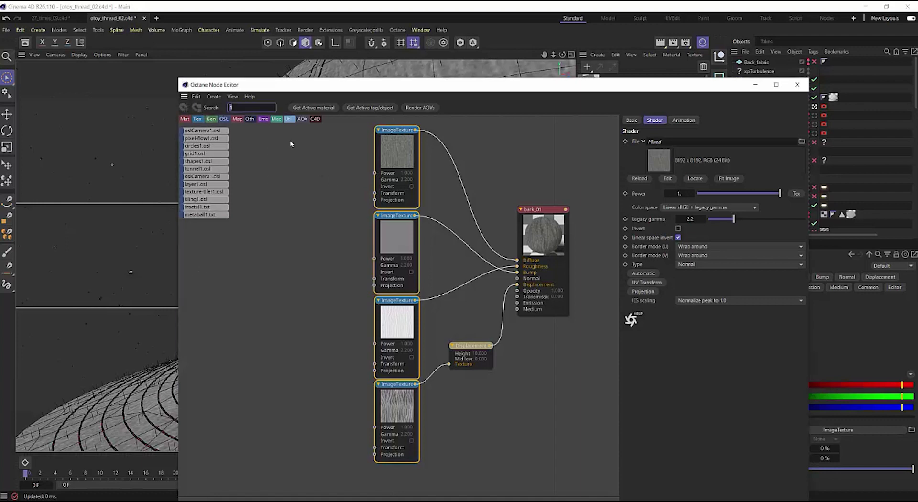
key("BackSpace")
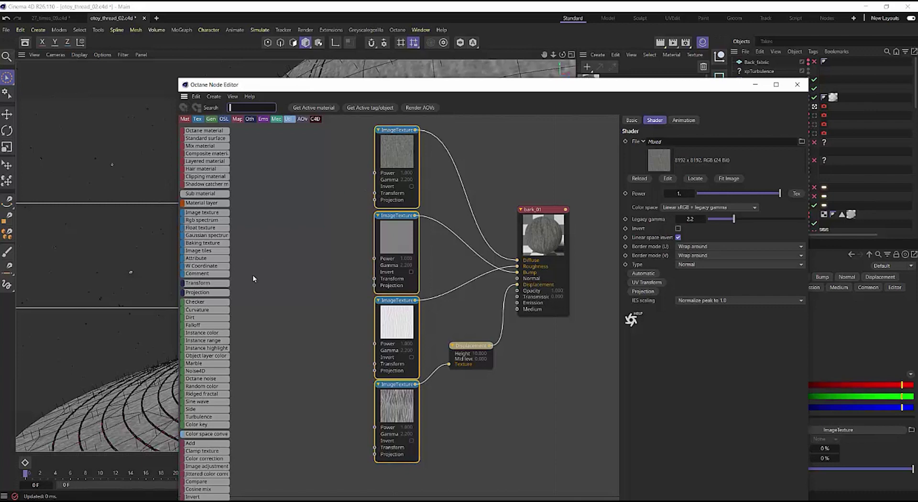
left_click_drag(207, 286, 375, 193)
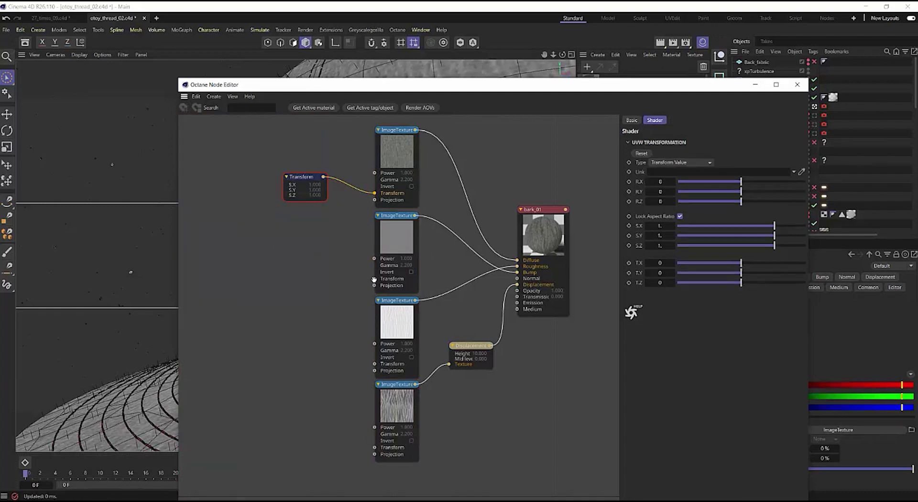
left_click_drag(344, 278, 374, 279)
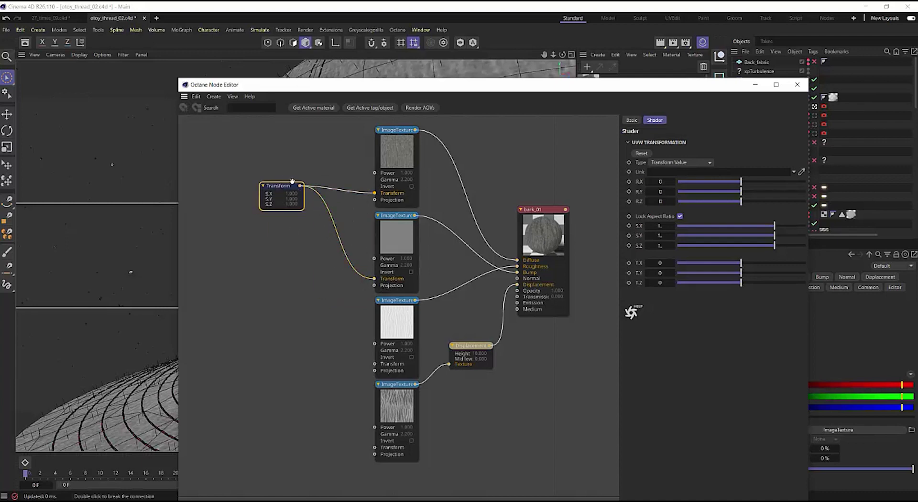
Step: Delete the Transform node from the bark_01 graph
right_click(278, 186)
mouse_move(330, 246)
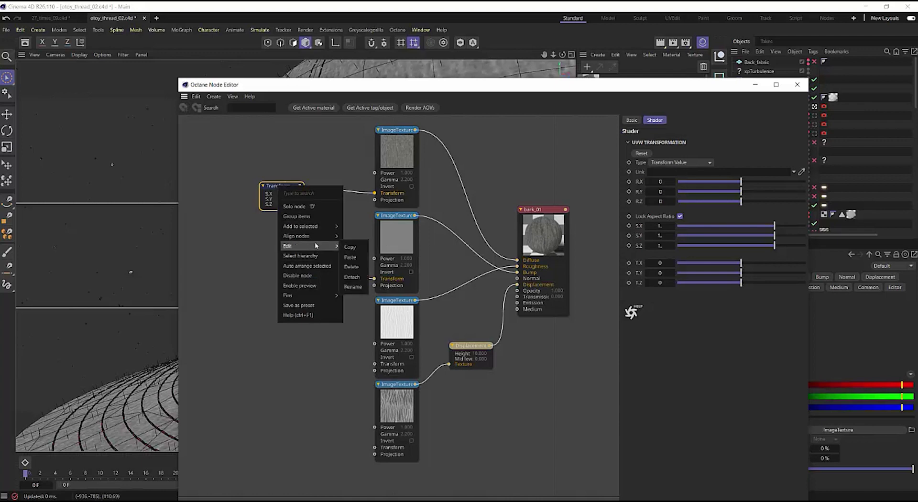
left_click(353, 267)
Step: Add one shared Transform node to bark_01's four selected ImageTexture nodes and place it to their left
left_click_drag(351, 155, 406, 452)
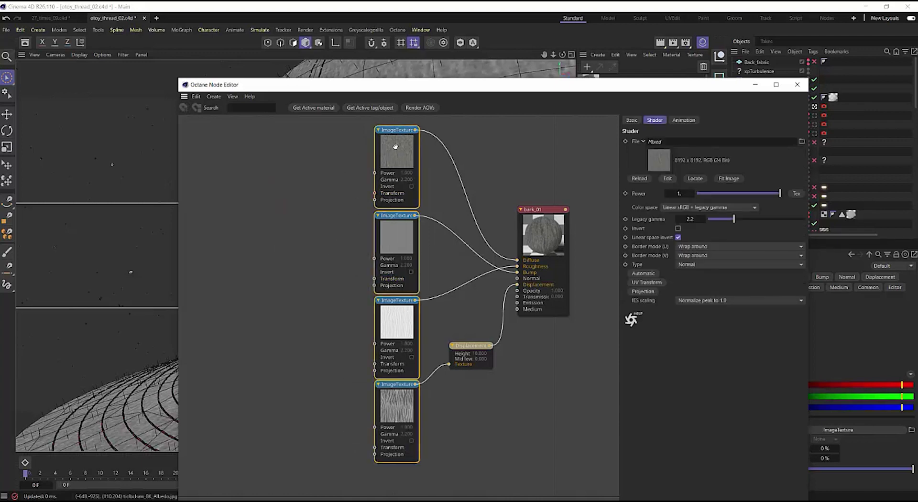
right_click(389, 164)
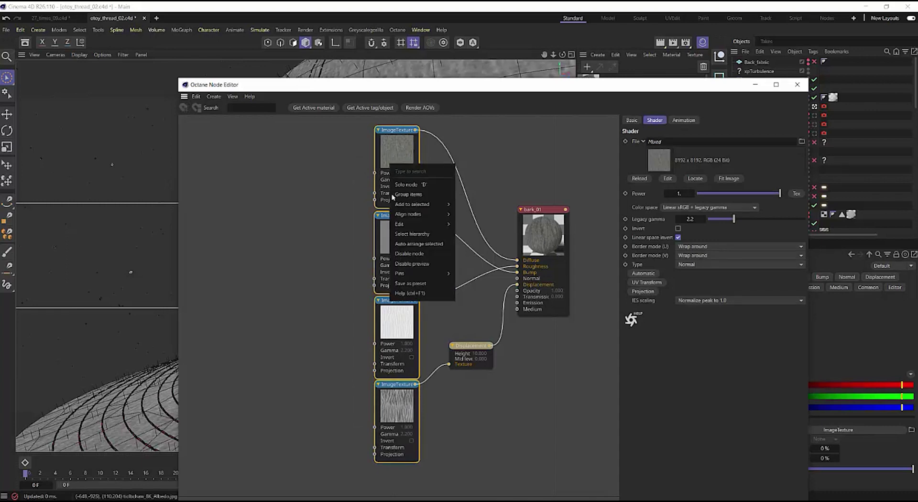
mouse_move(414, 208)
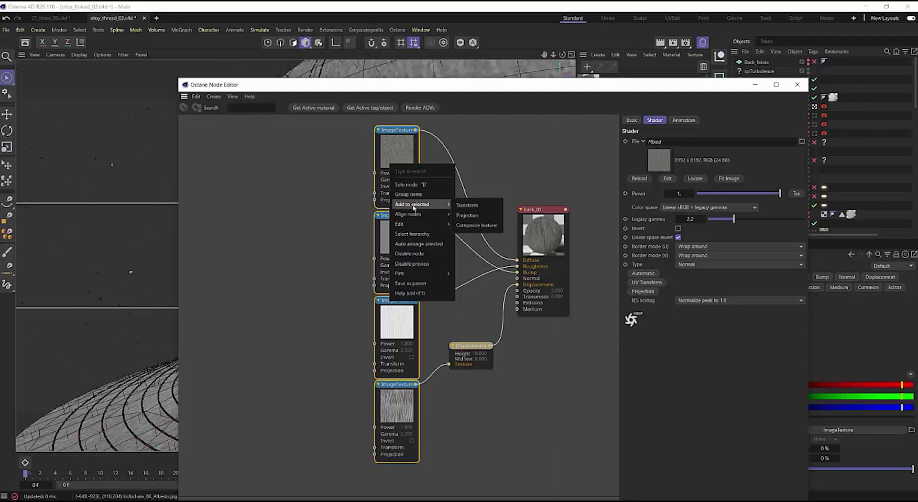
left_click(483, 209)
left_click_drag(303, 287, 268, 261)
Step: Add one shared Texture Projection node to bark_01's four ImageTexture nodes and place it beneath the Transform node
left_click_drag(363, 138, 404, 428)
right_click(397, 189)
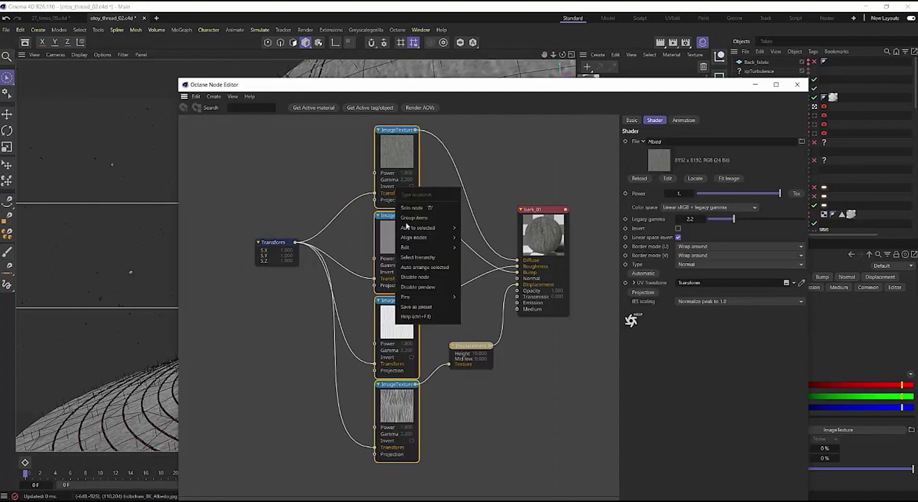
mouse_move(427, 231)
left_click(481, 239)
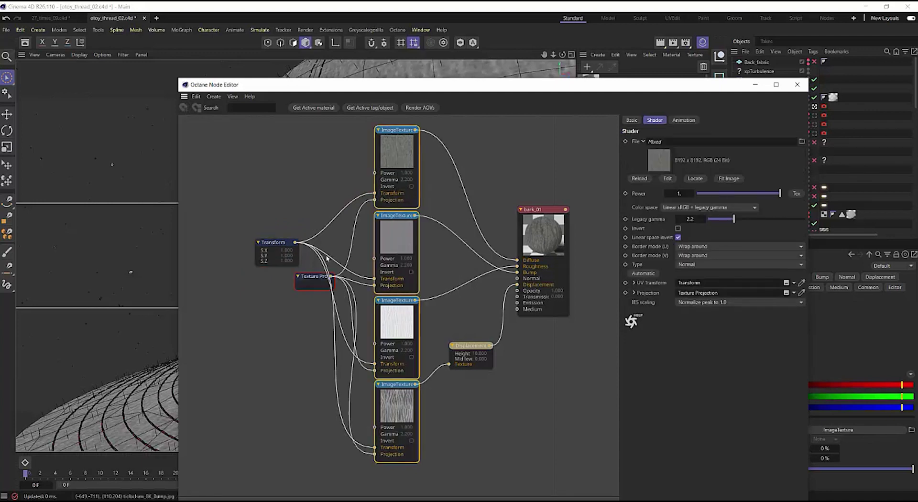
left_click_drag(306, 281, 280, 282)
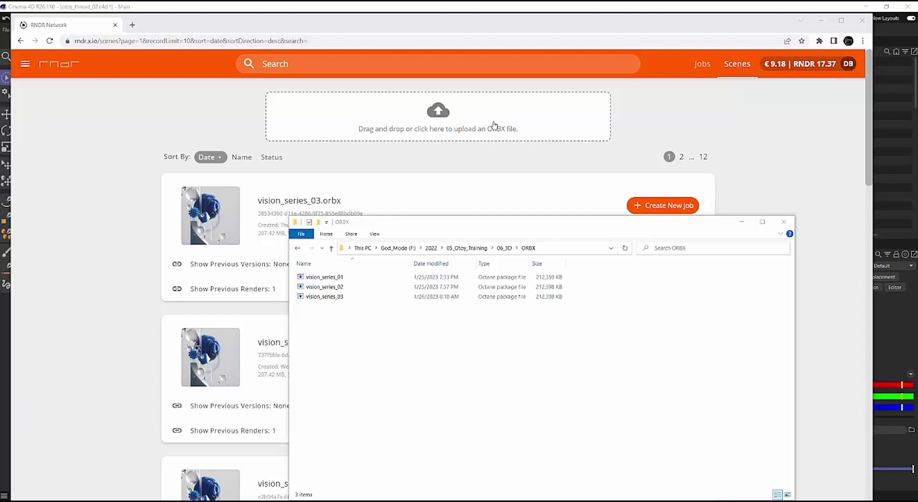
Step: In the ORBX folder in File Explorer, compress the vision_series_03 Octane package into a zip archive, keeping the same name
right_click(349, 298)
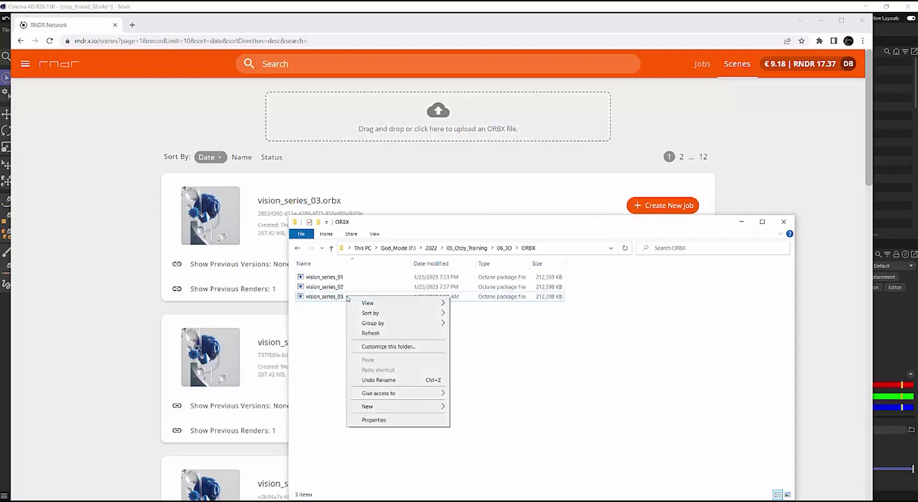
left_click(323, 297)
left_click(323, 297)
right_click(329, 296)
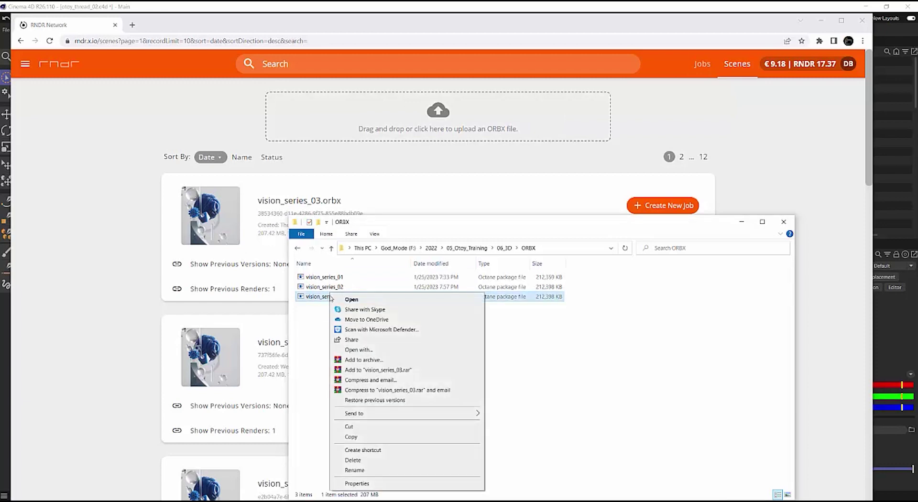
mouse_move(376, 414)
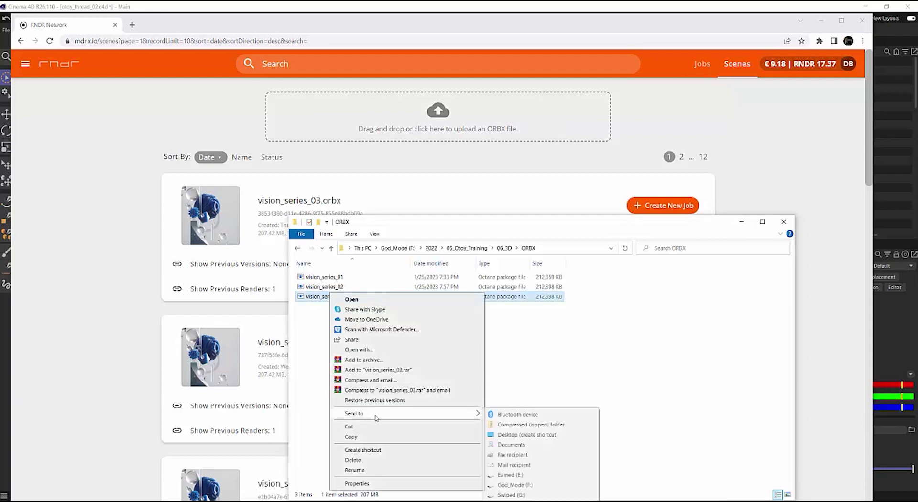
left_click(537, 425)
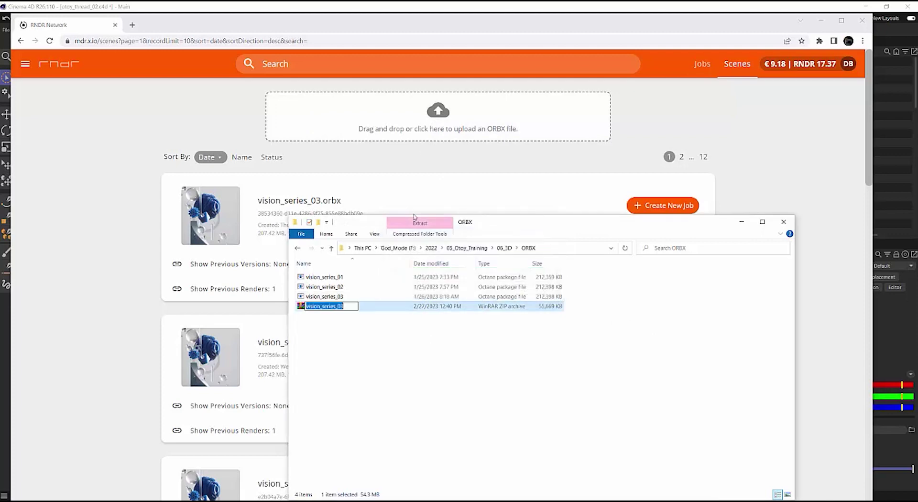
left_click(396, 437)
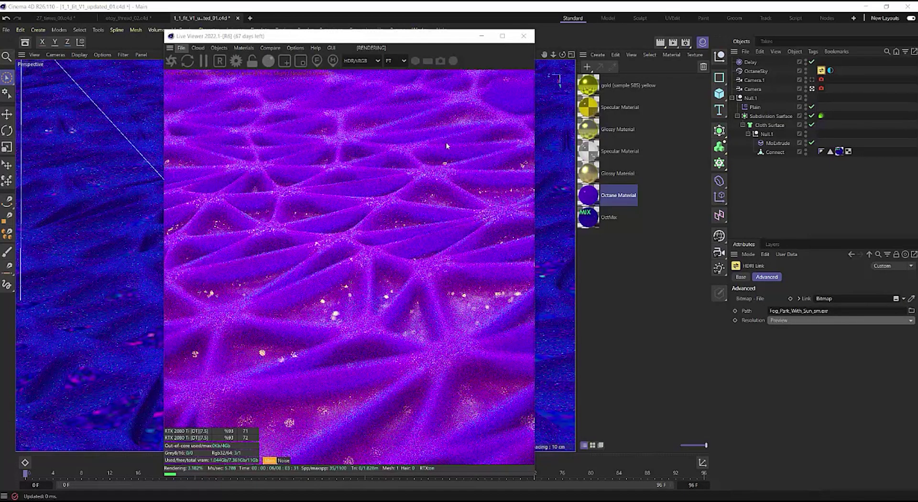
Step: In the Octane path tracing settings, set Max. samples to 10 and close the settings
left_click(236, 60)
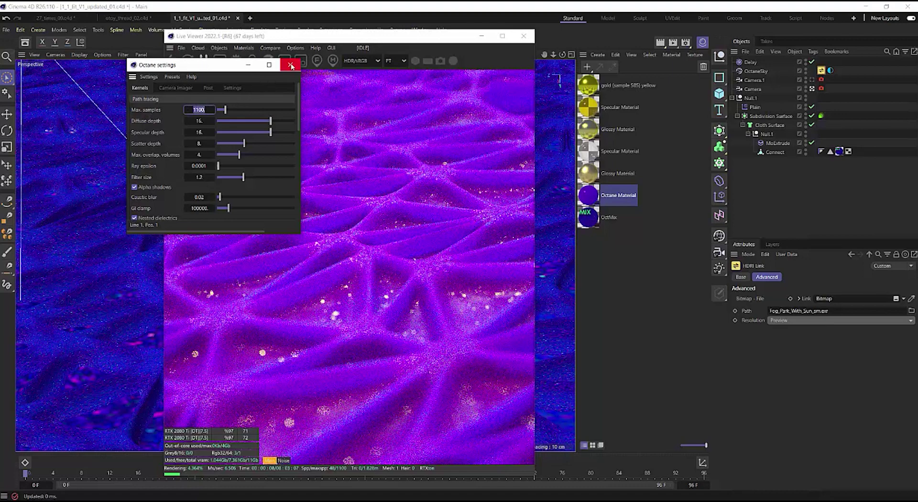
left_click(290, 65)
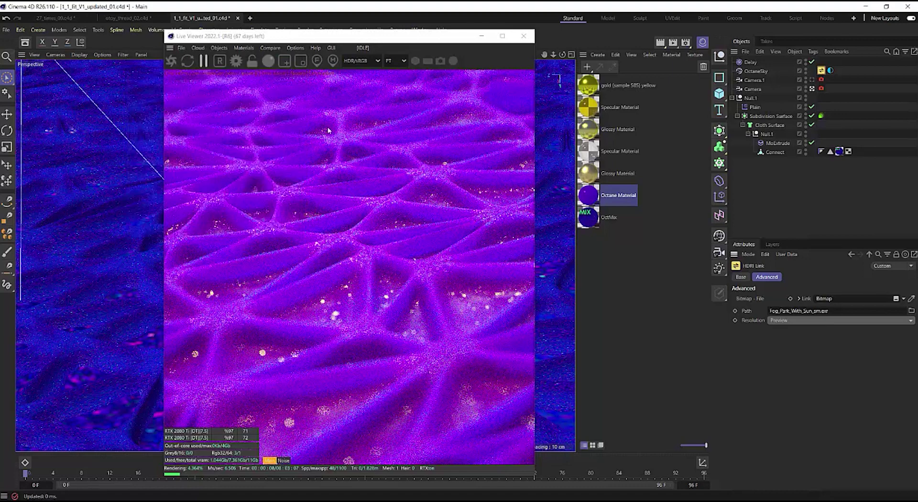
left_click(236, 60)
double_click(71, 53)
key("BackSpace")
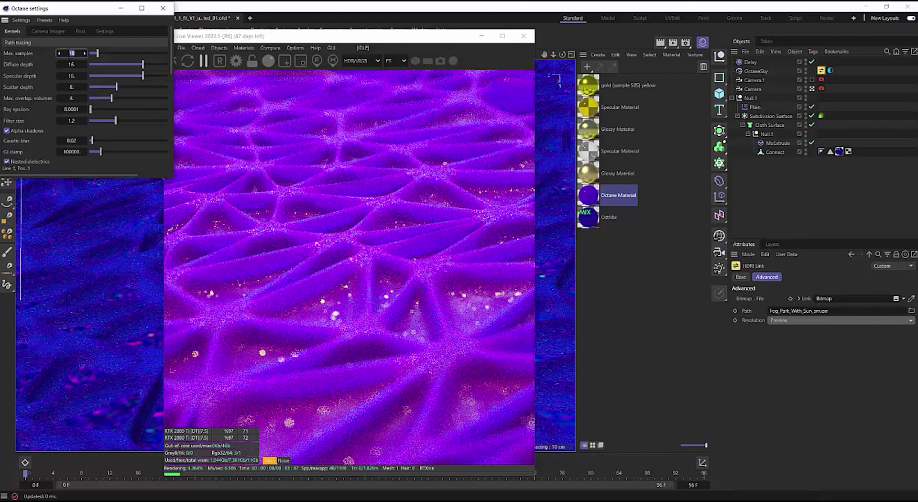
left_click(163, 8)
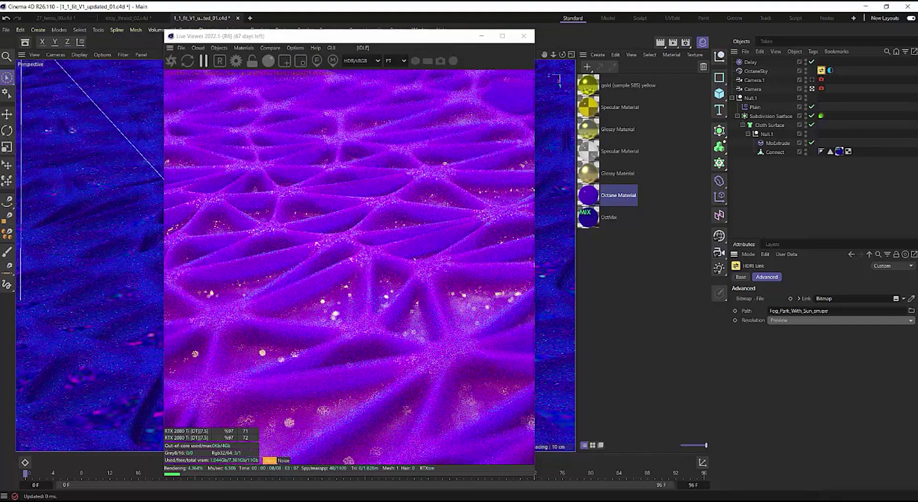
Step: Show the rendered frames in the Picture Viewer and play back the noisy low-sample animation
key("shift+F6")
left_click_drag(159, 51, 121, 32)
left_click(627, 443)
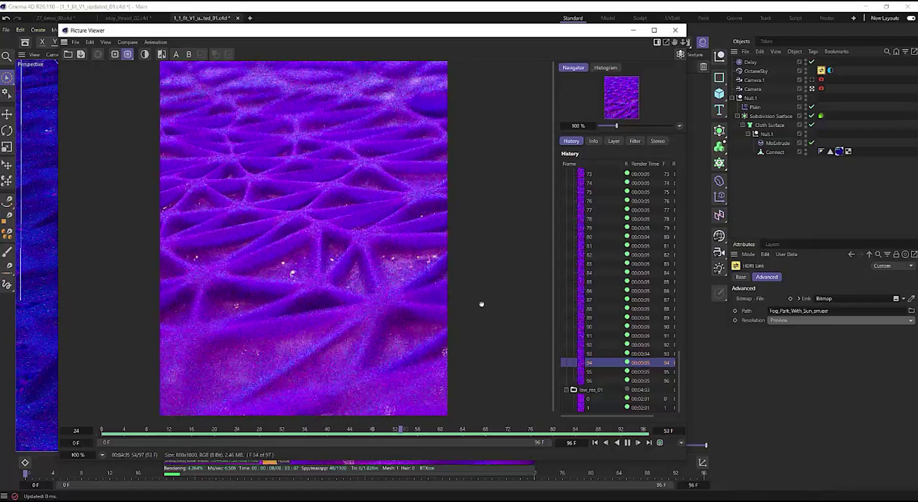
Step: Compare frames 0 and 1 of low_res_01 with frame 93 of the low-sample sequence, and replay that sequence
left_click(644, 400)
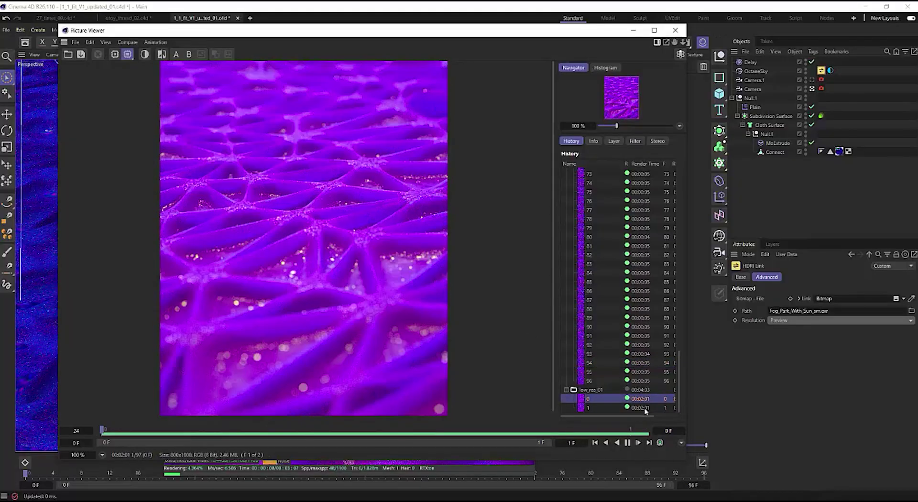
left_click(640, 407)
left_click(611, 353)
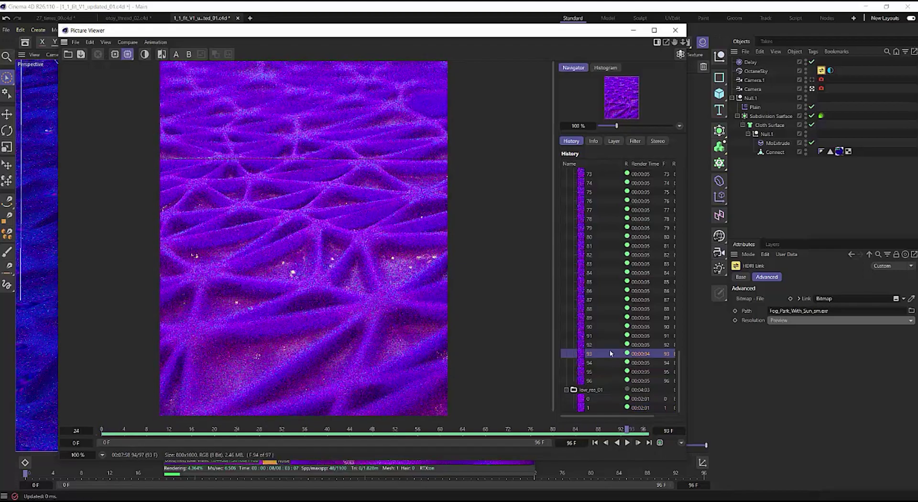
left_click(630, 443)
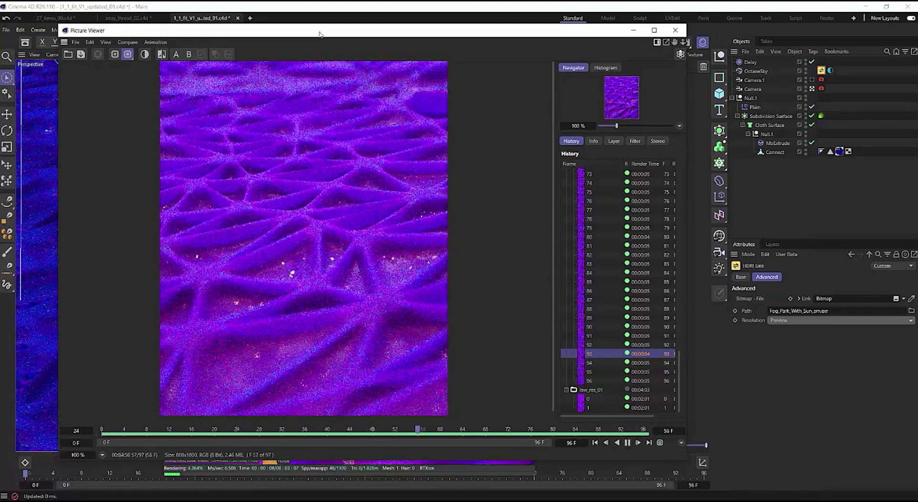
Step: Move the Picture Viewer aside, switch to Media Player and play the vori_bubble_01 video for comparison
left_click_drag(318, 32, 273, 27)
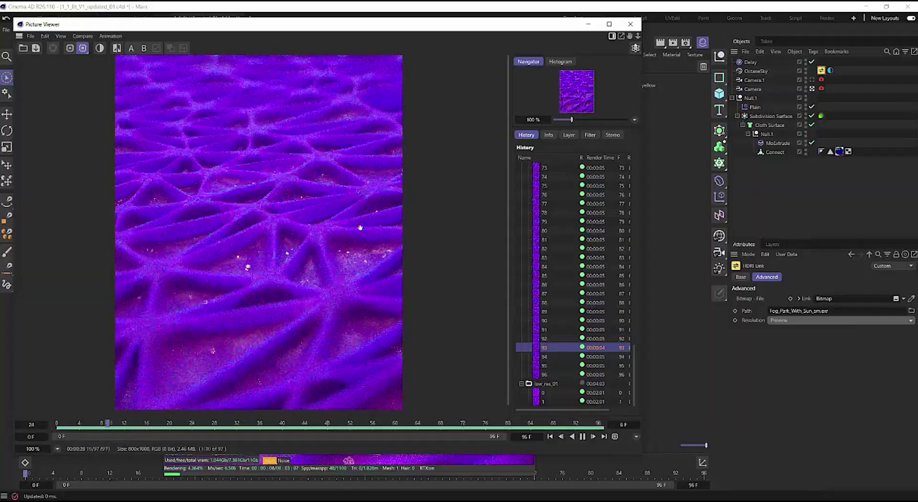
left_click(465, 500)
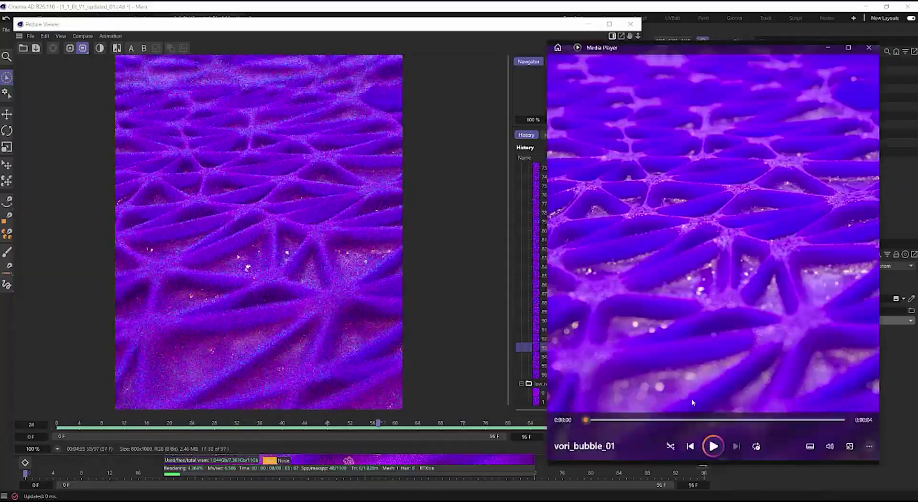
left_click(714, 446)
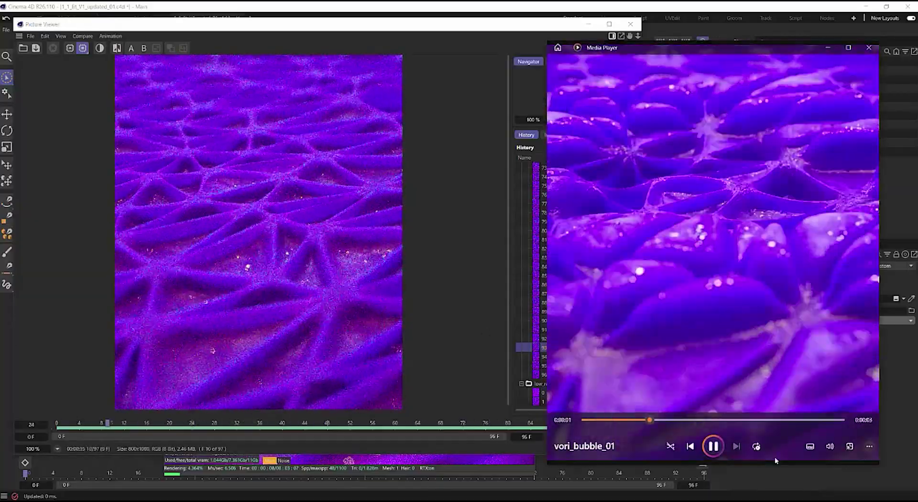